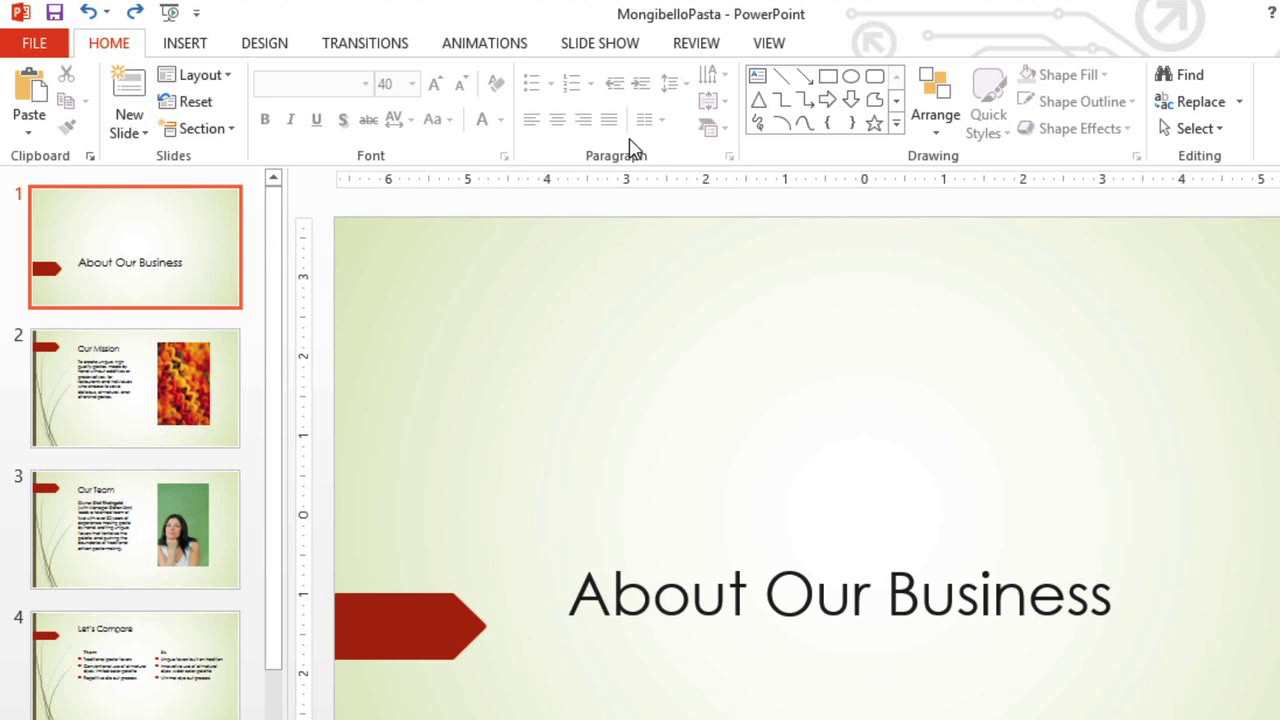
# Open Slide Master view and select the top-level slide master above its layouts.
pyautogui.click(764, 48)
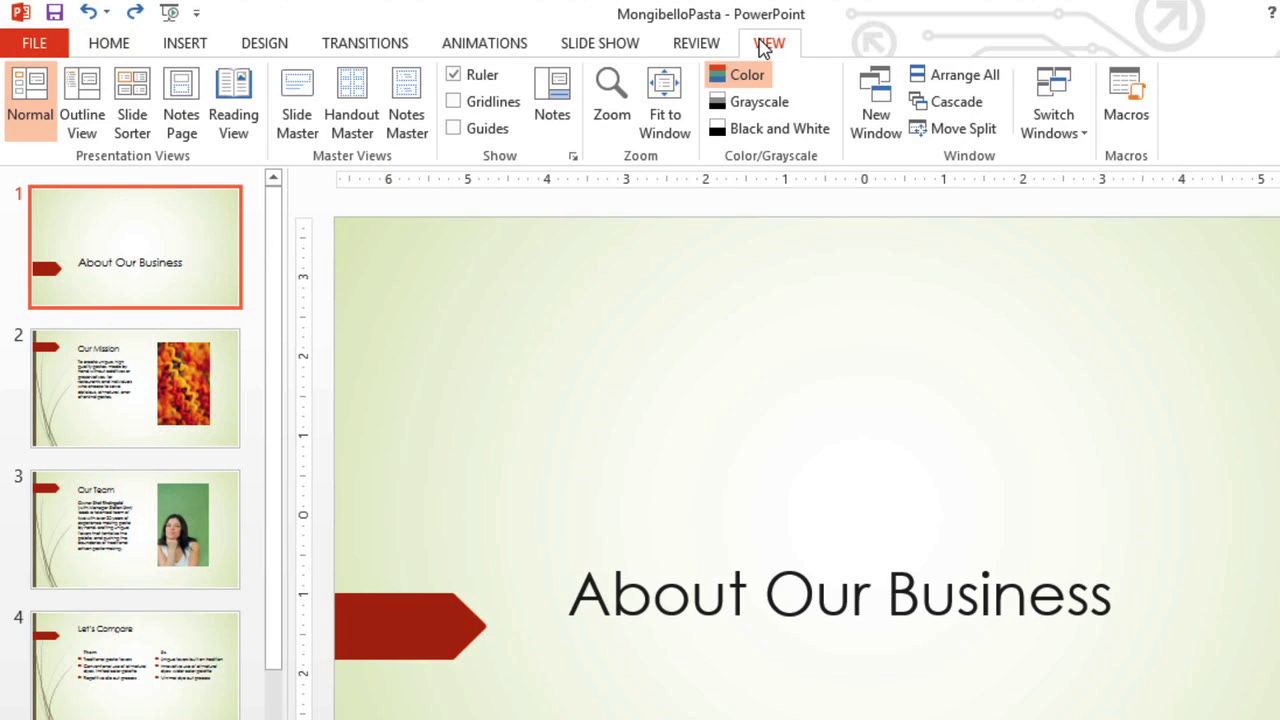
pyautogui.click(322, 135)
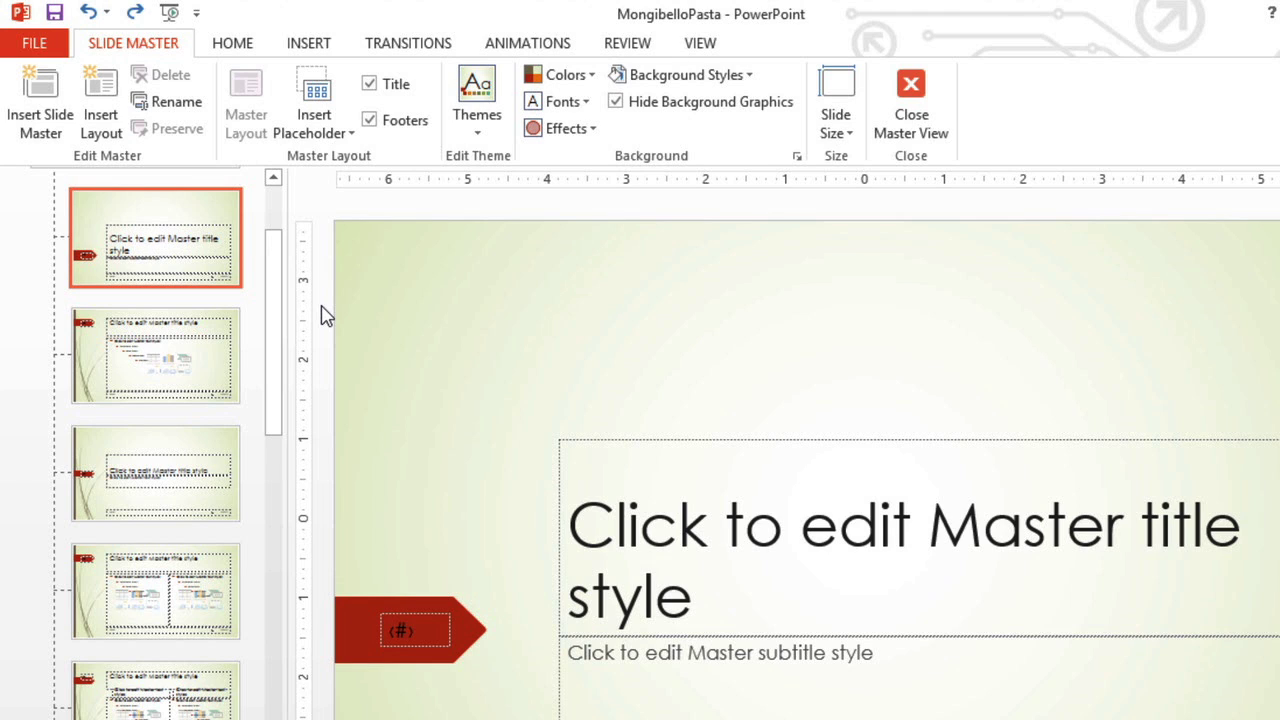
pyautogui.moveTo(273, 318); pyautogui.dragTo(277, 275)
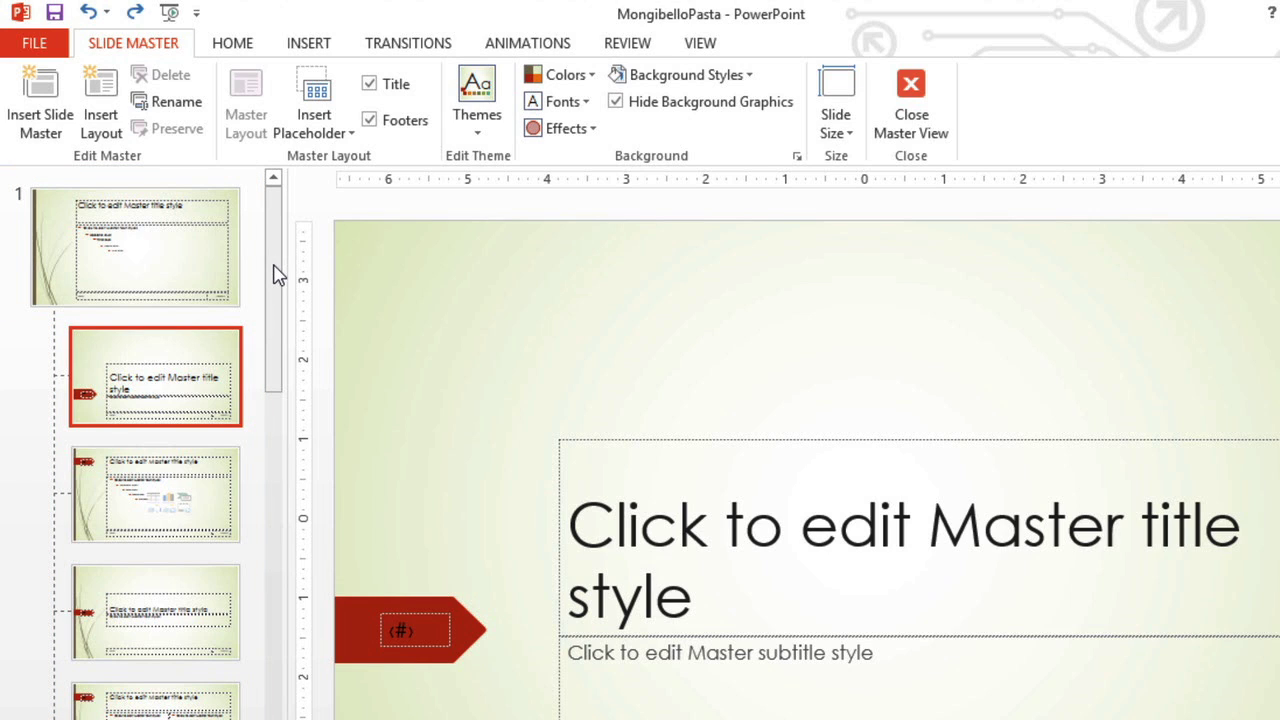
pyautogui.click(240, 272)
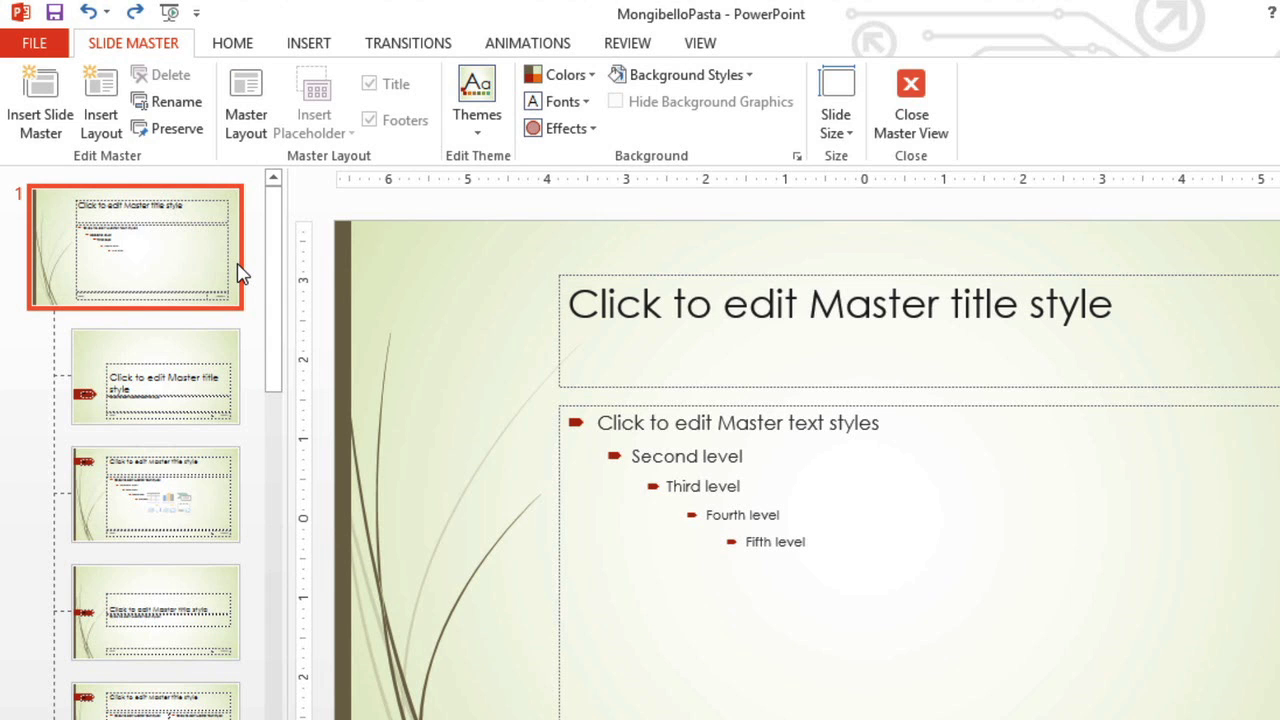
# Insert the Mongibello_logo picture on the slide master and place it, enlarged, in the slide's upper-left corner beside the title.
pyautogui.click(311, 47)
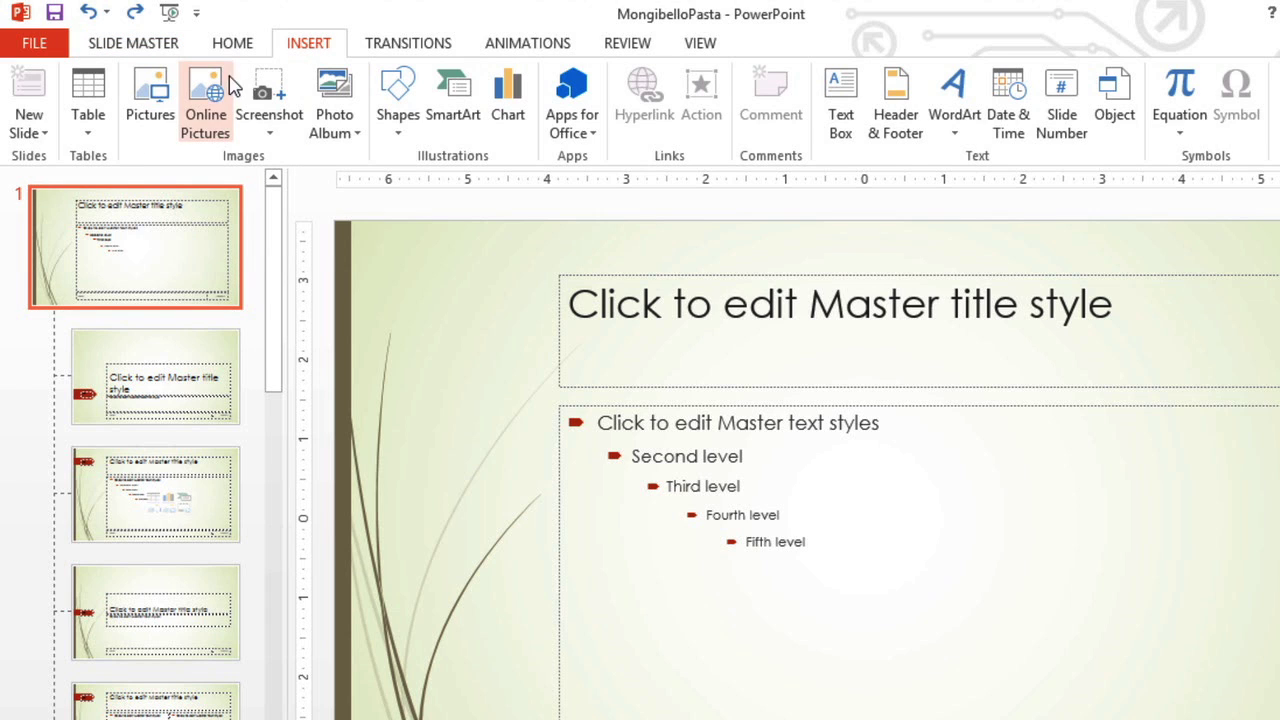
pyautogui.click(168, 135)
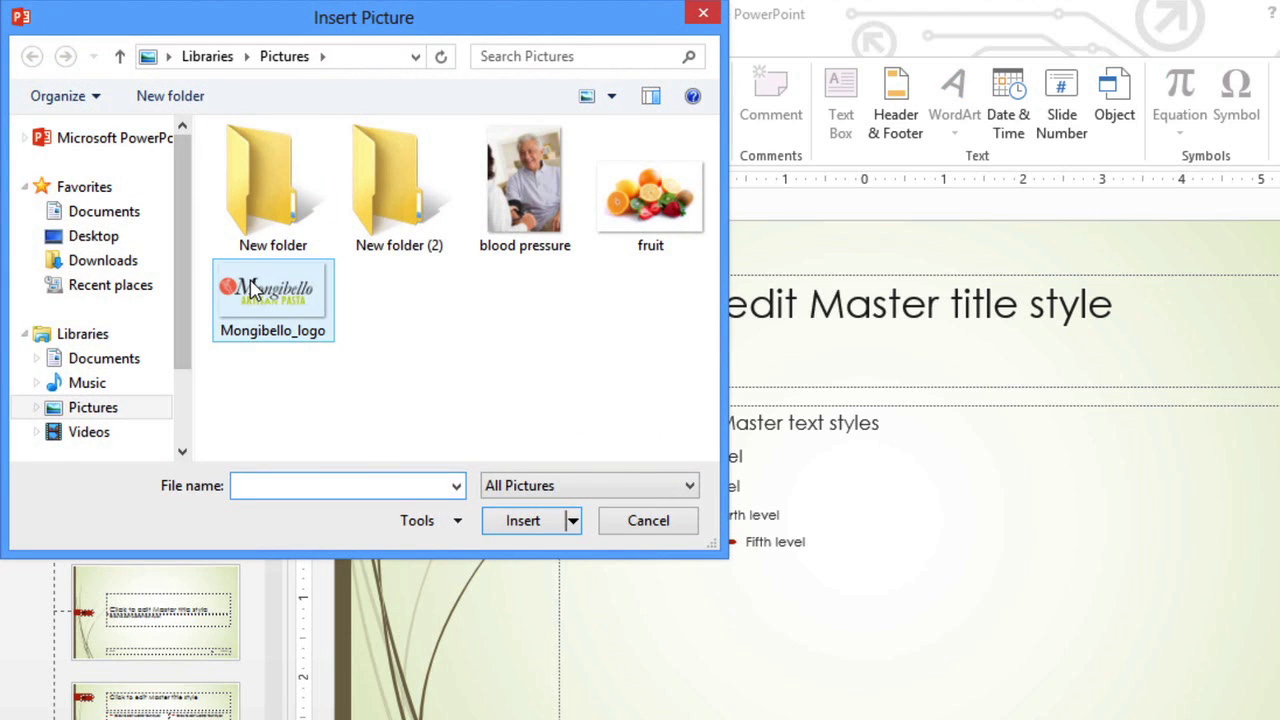
pyautogui.click(262, 295)
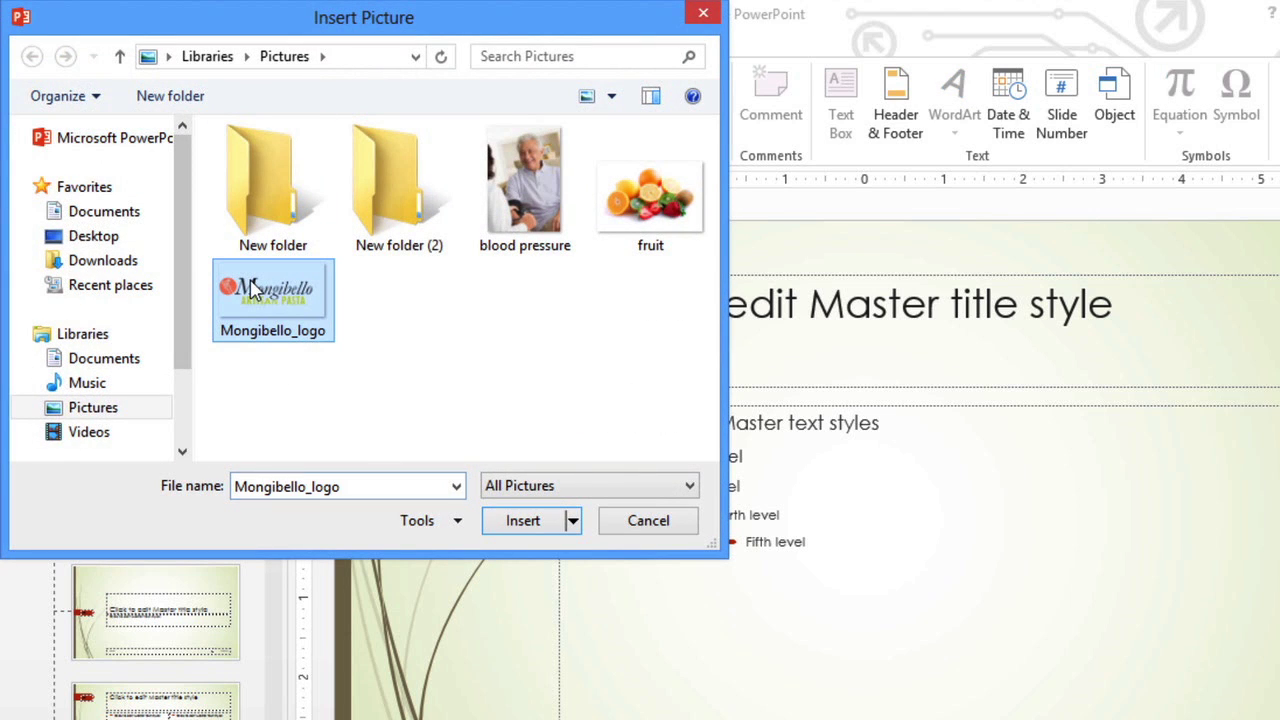
pyautogui.click(500, 526)
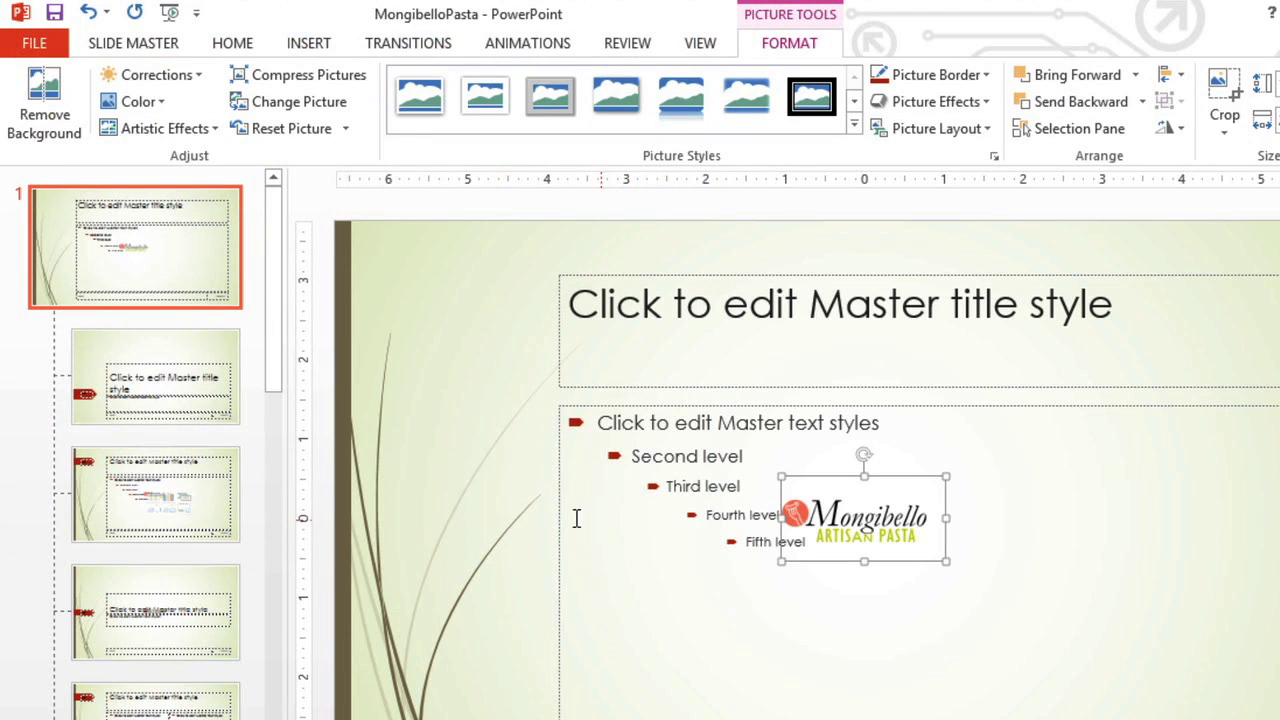
pyautogui.moveTo(800, 515); pyautogui.dragTo(385, 258)
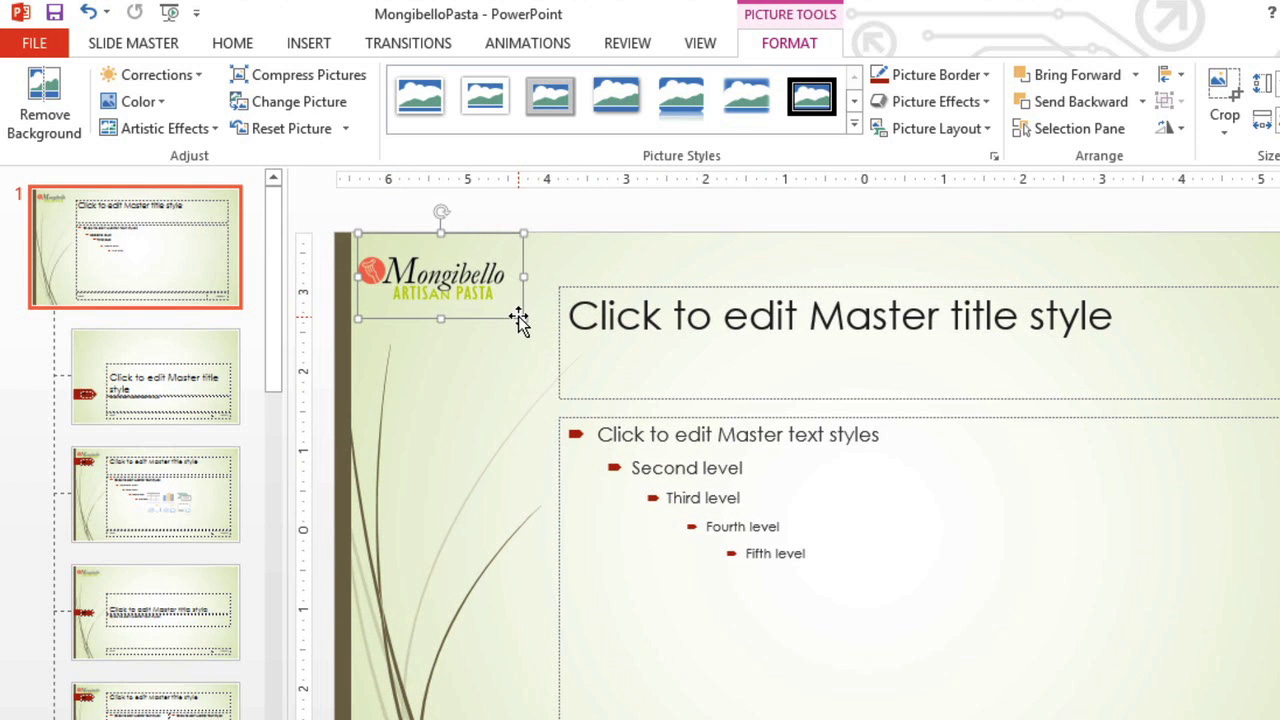
pyautogui.moveTo(521, 317); pyautogui.dragTo(545, 347)
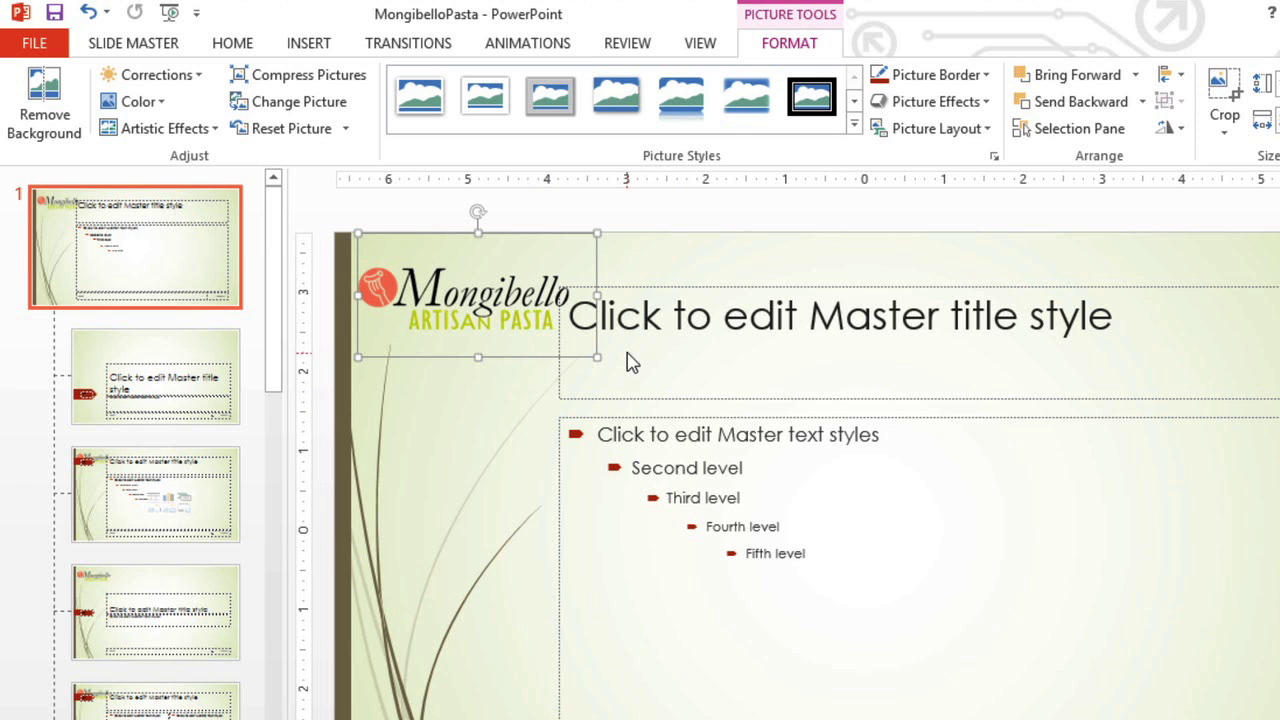
# Set the font of the slide master's title placeholder to Constantia.
pyautogui.moveTo(1115, 316)
pyautogui.mouseDown()
pyautogui.moveTo(797, 332)
pyautogui.moveTo(579, 318)
pyautogui.mouseUp()
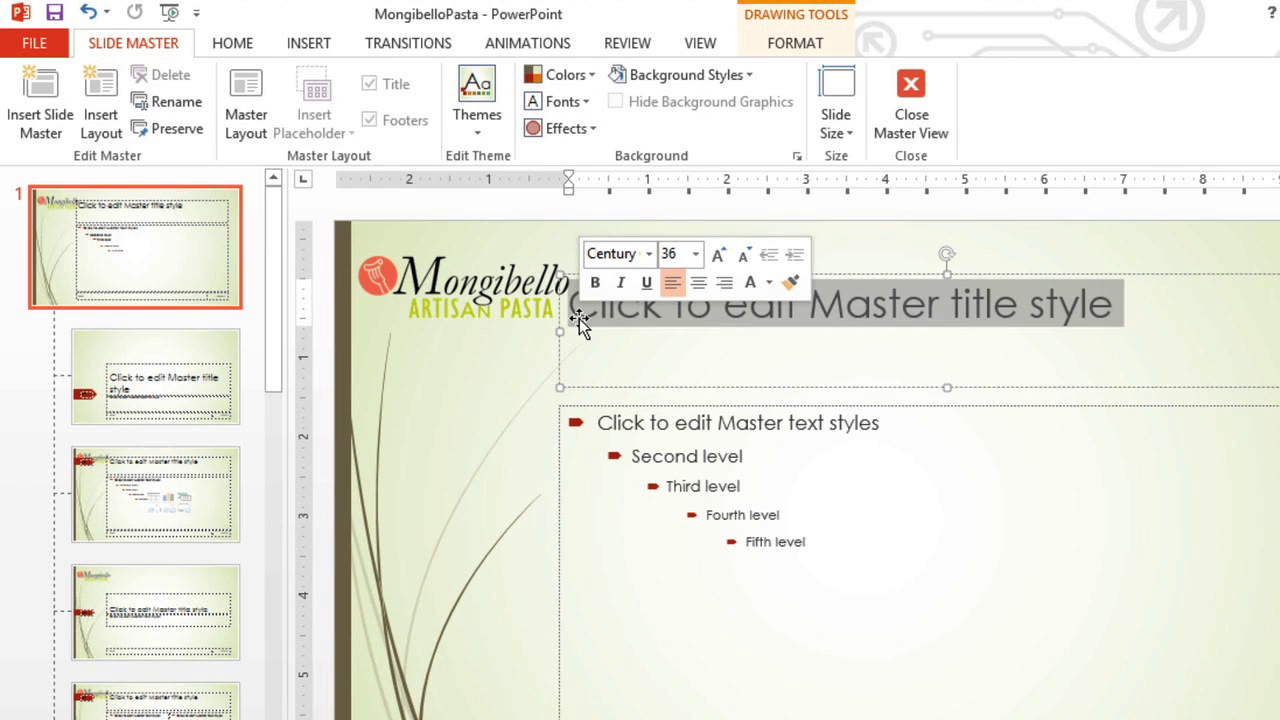
pyautogui.click(648, 254)
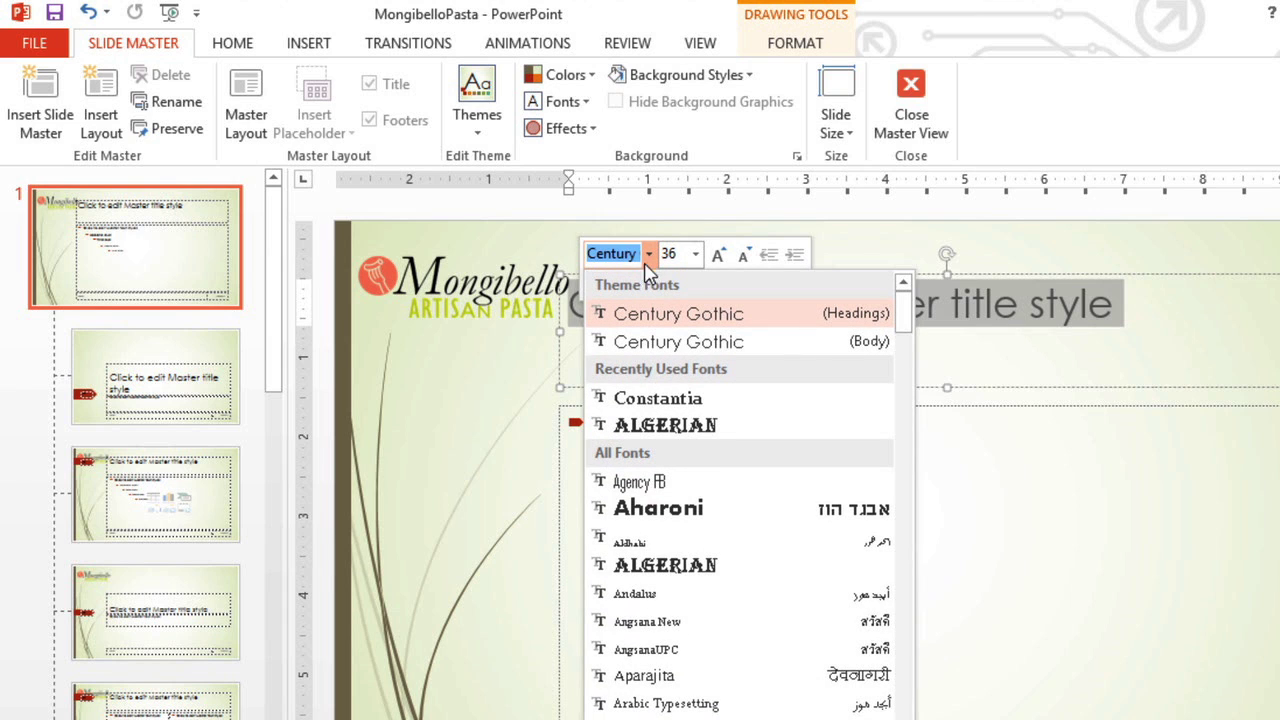
pyautogui.click(670, 400)
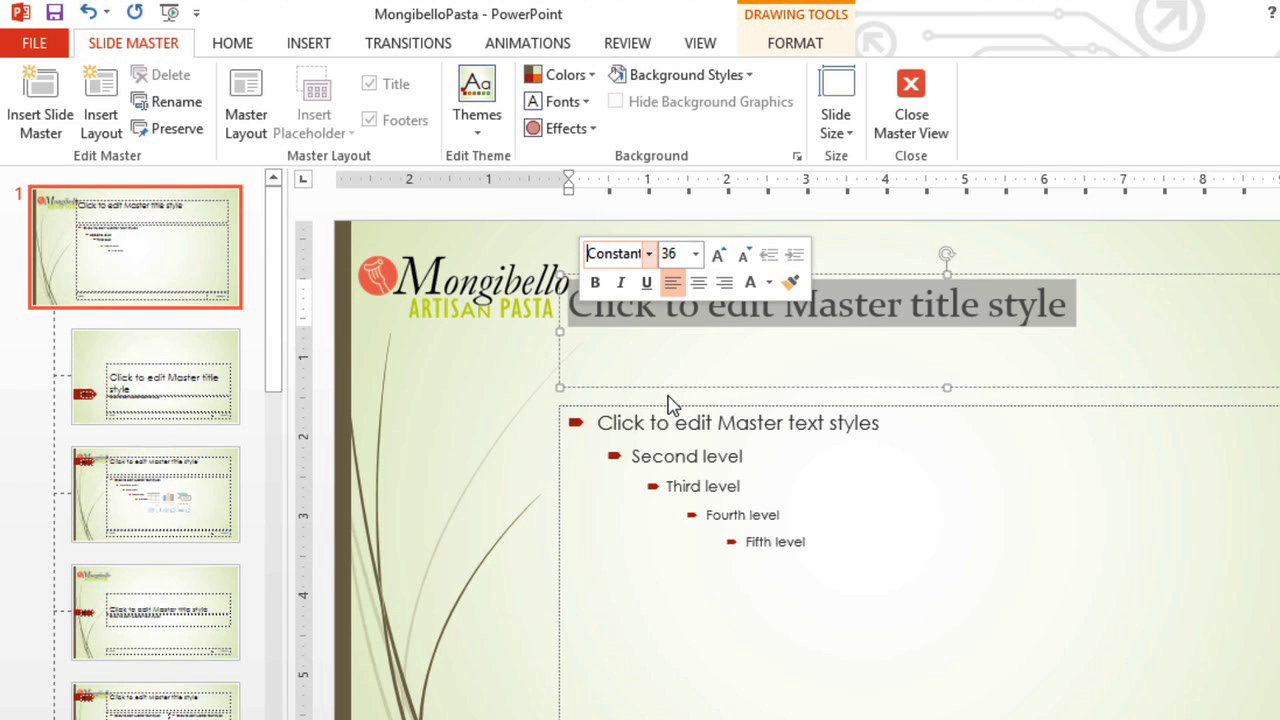
pyautogui.click(513, 384)
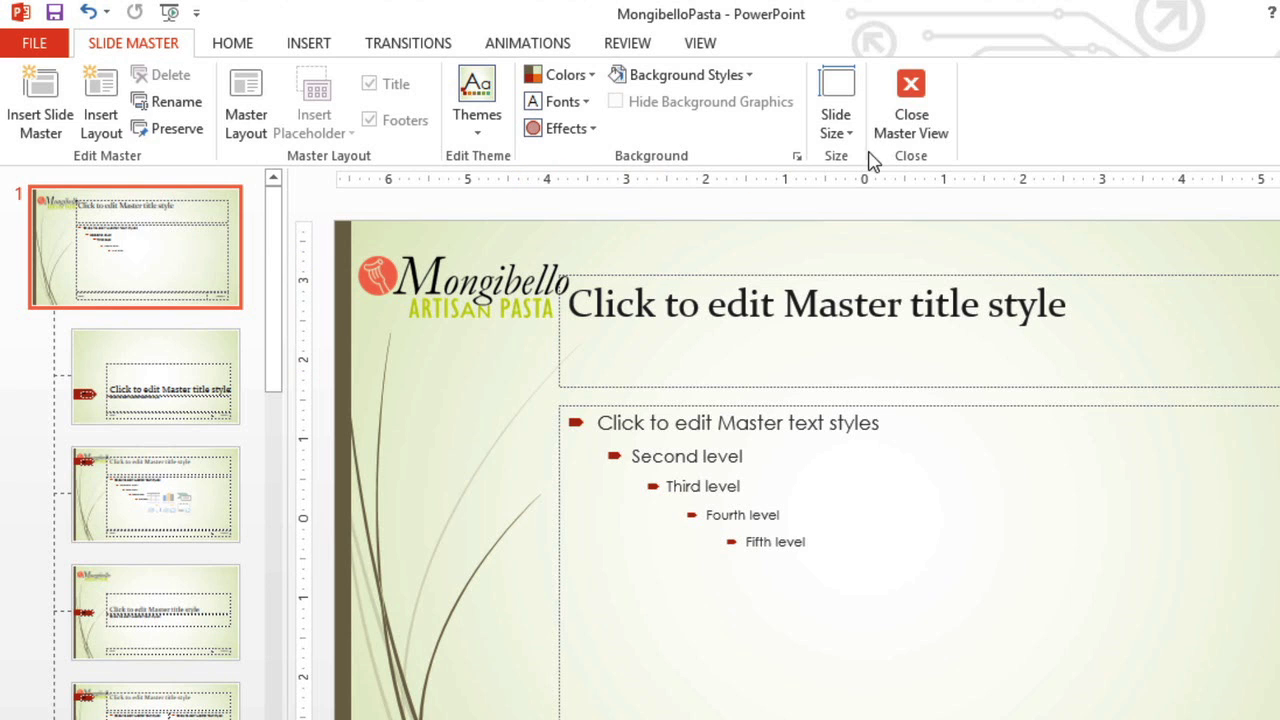
# Close the master view and check how the logo and title font sit on slides 4, 1, 2 and 6.
pyautogui.click(910, 90)
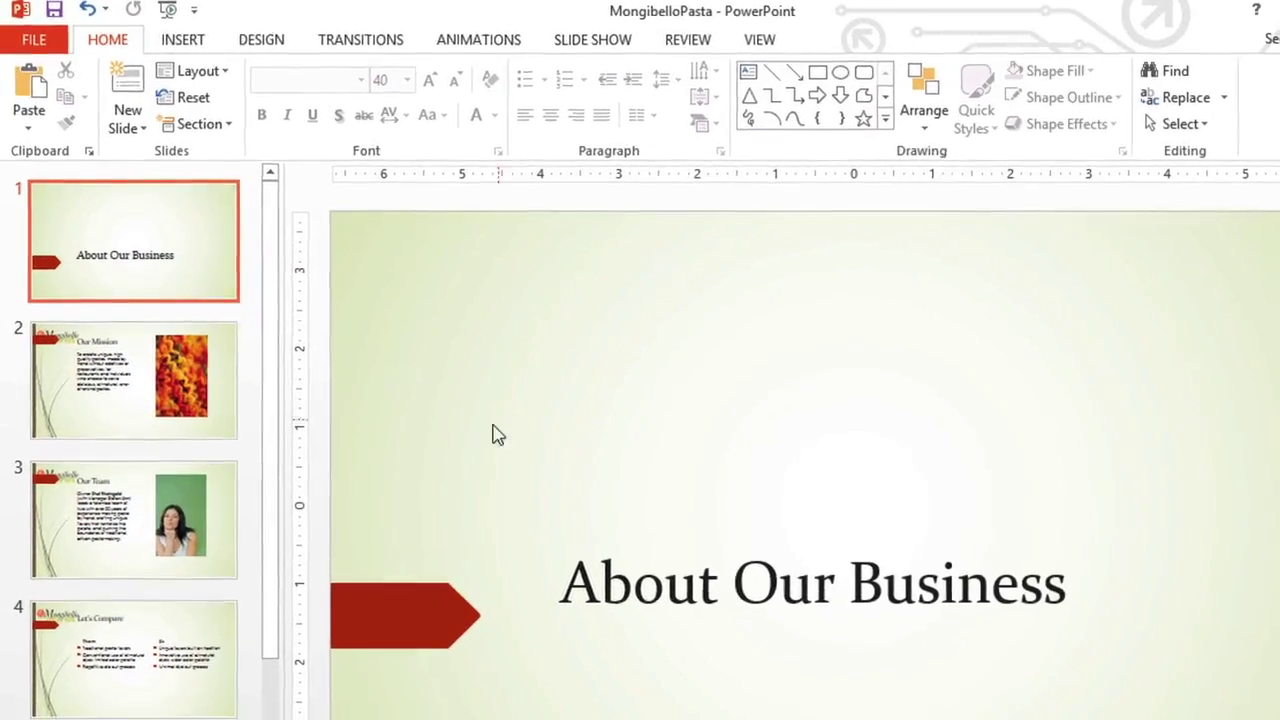
pyautogui.click(208, 660)
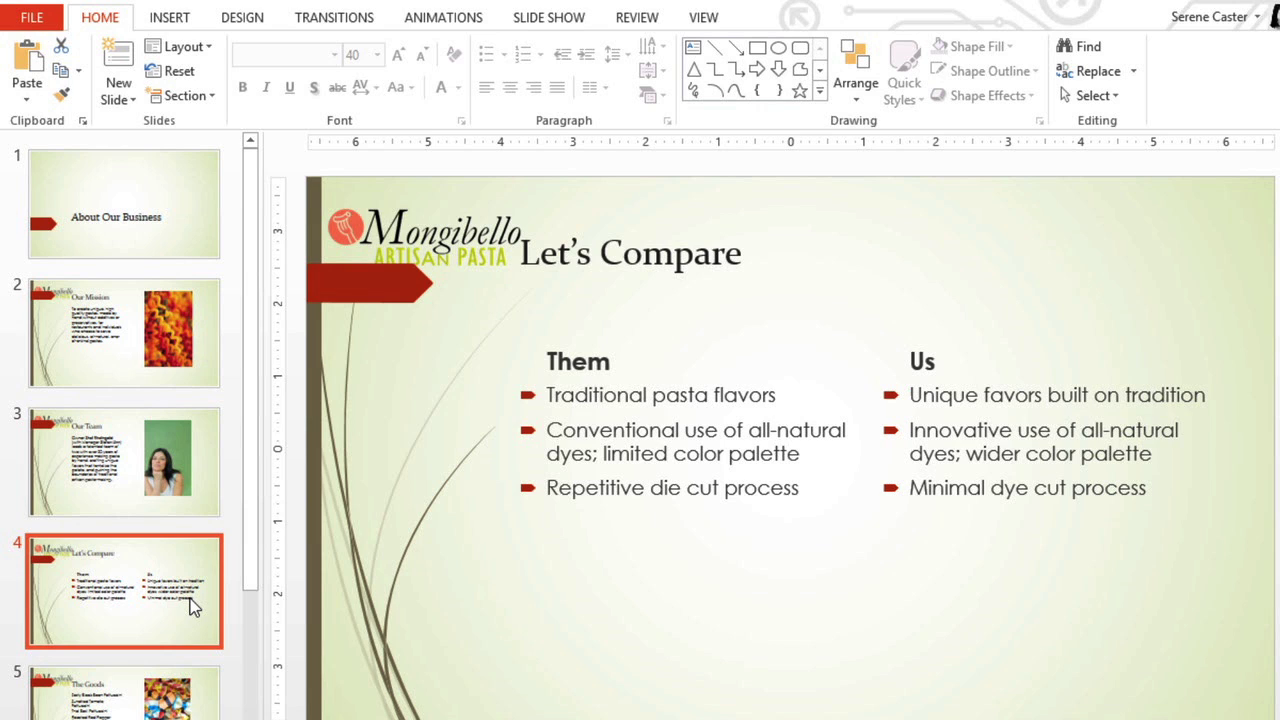
pyautogui.click(184, 254)
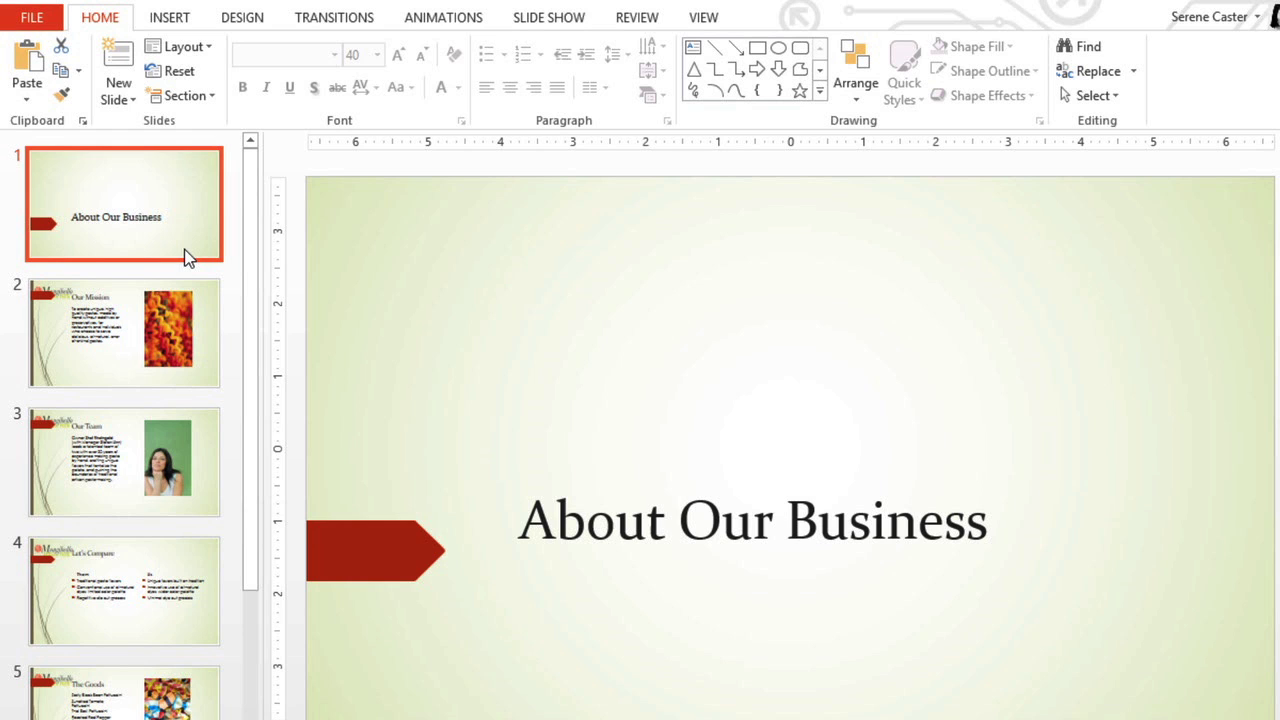
pyautogui.click(190, 304)
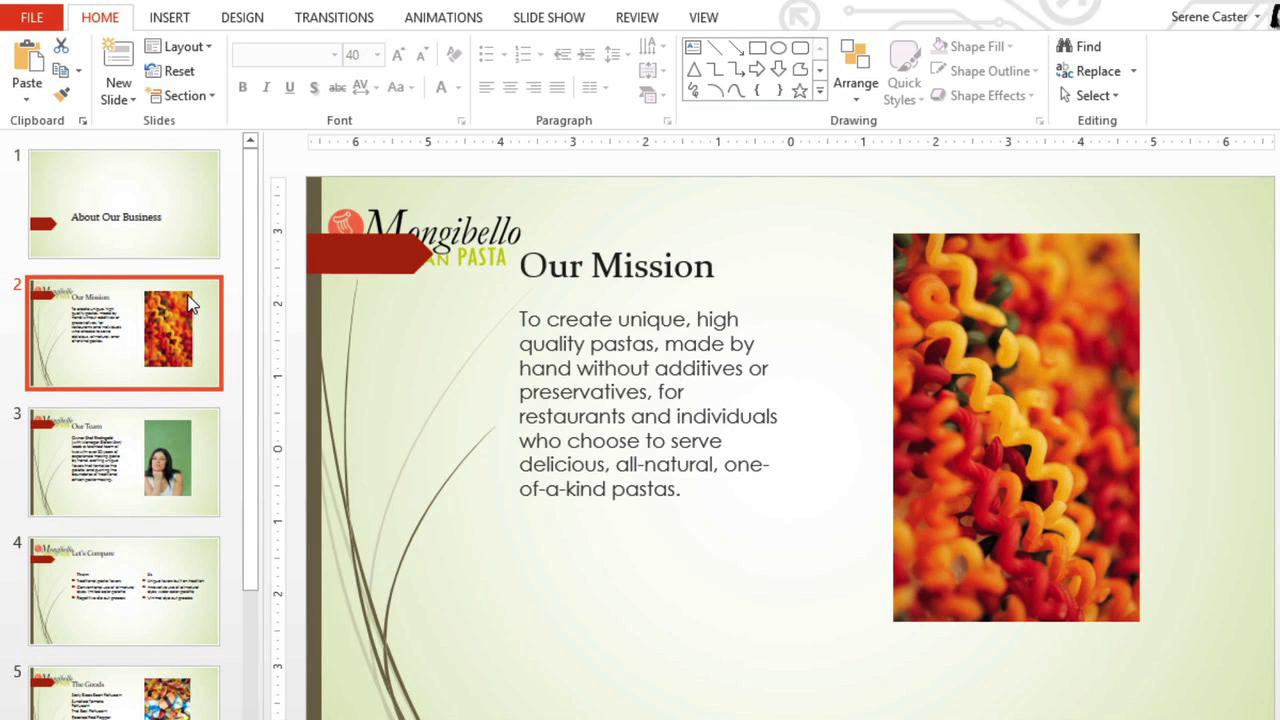
pyautogui.moveTo(247, 298); pyautogui.dragTo(255, 415)
pyautogui.click(194, 663)
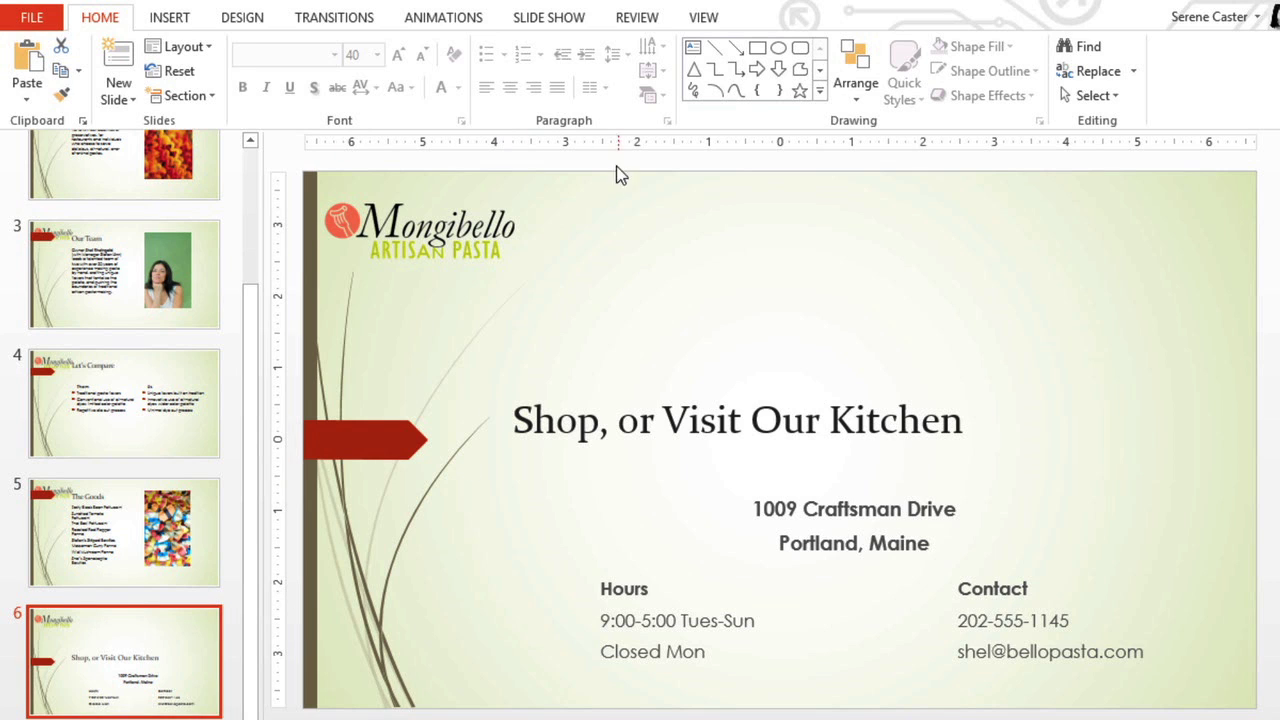
# Reopen Slide Master view and unhide the background graphics on the title slide layout.
pyautogui.click(700, 20)
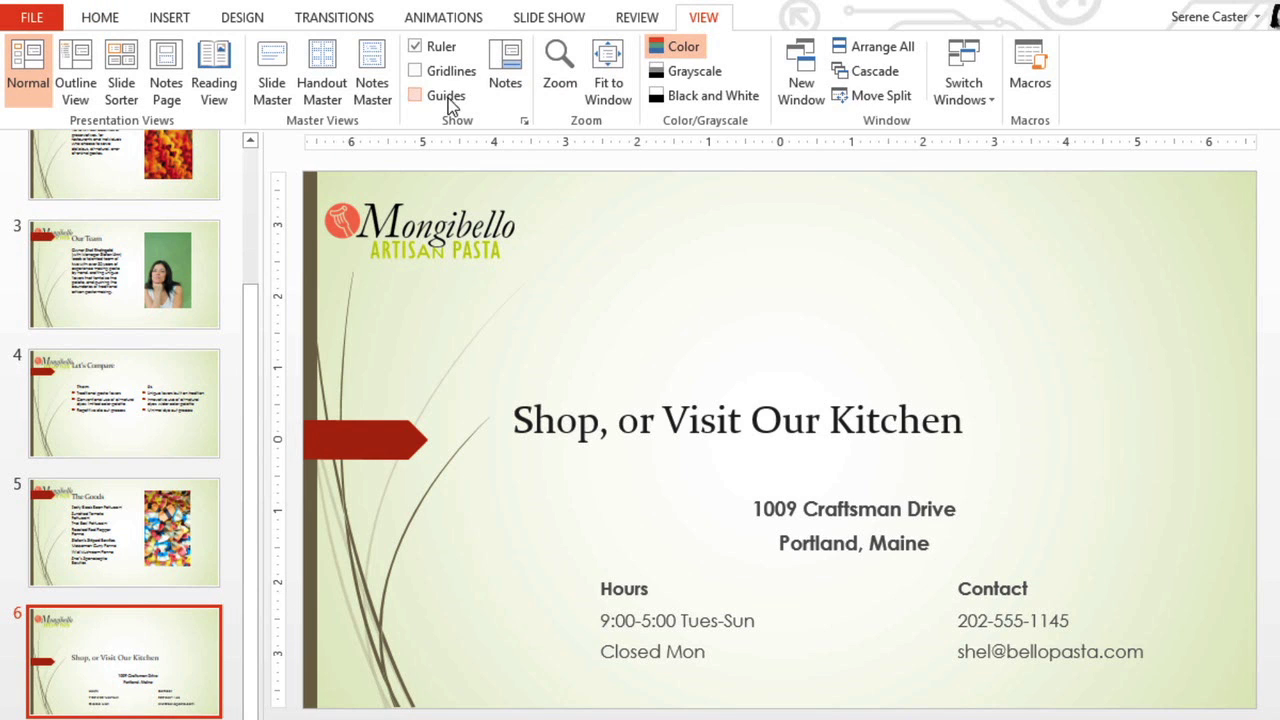
pyautogui.click(287, 101)
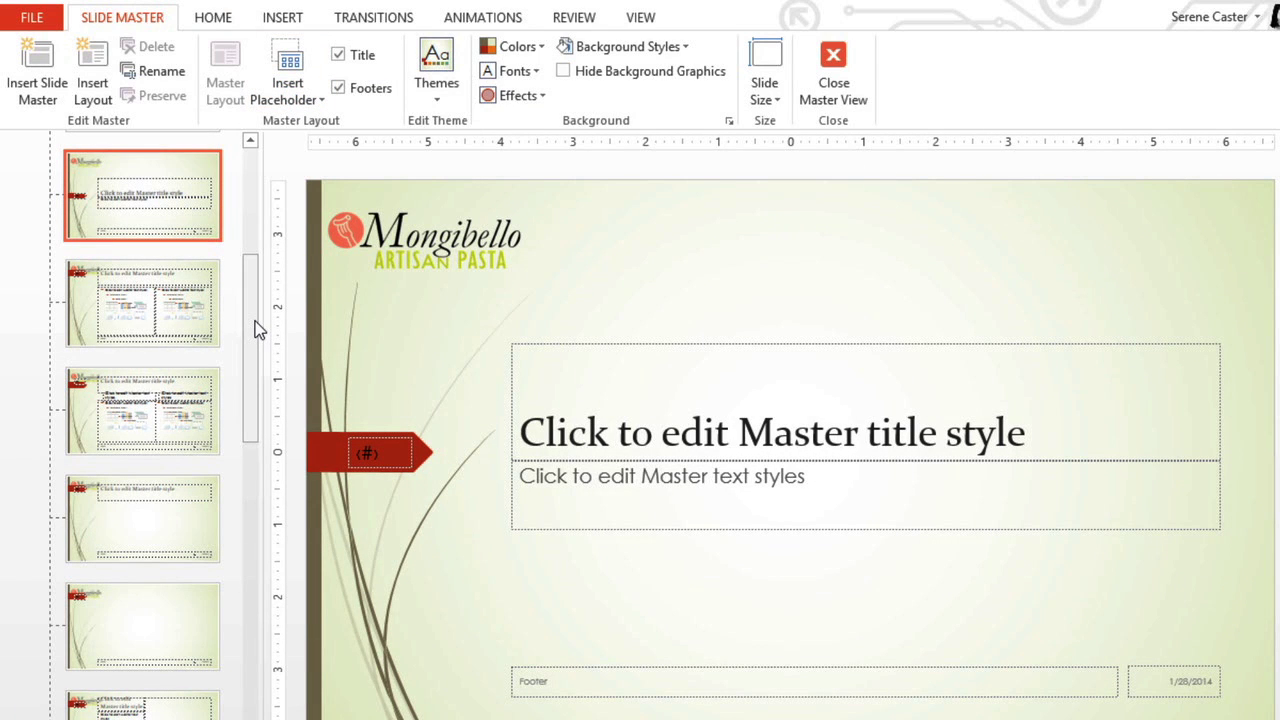
pyautogui.moveTo(255, 321); pyautogui.dragTo(258, 209)
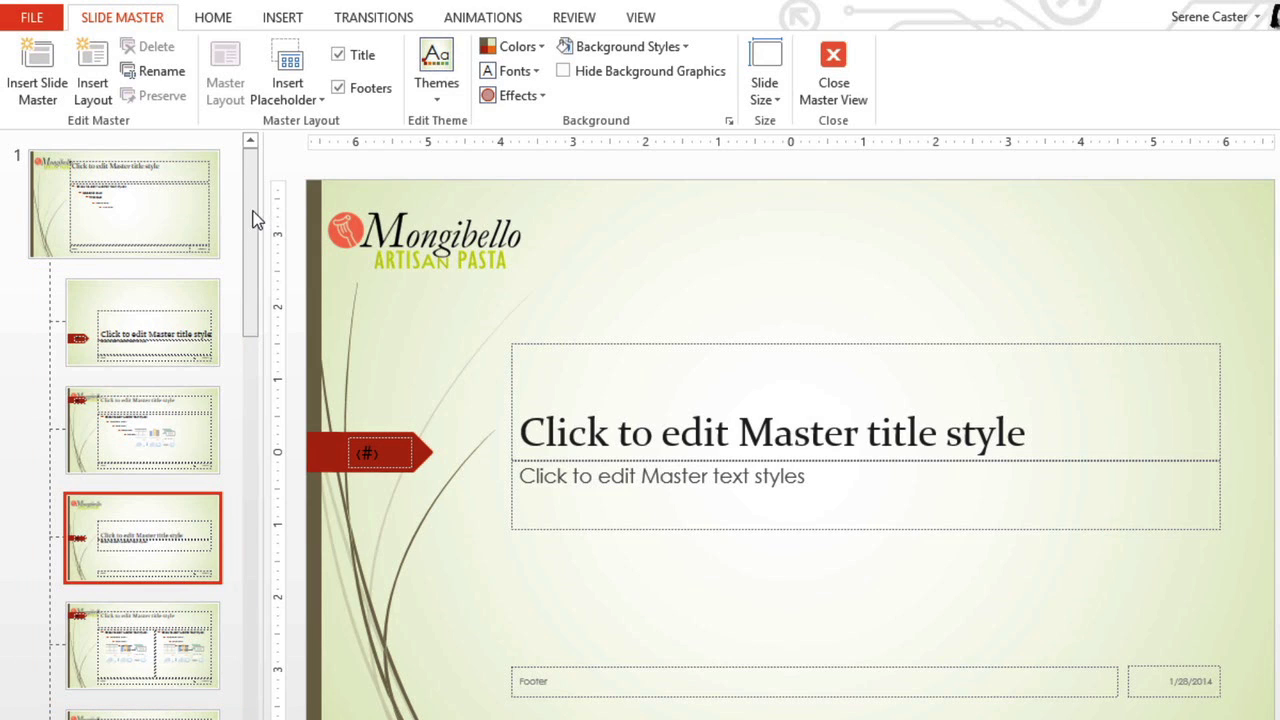
pyautogui.click(161, 289)
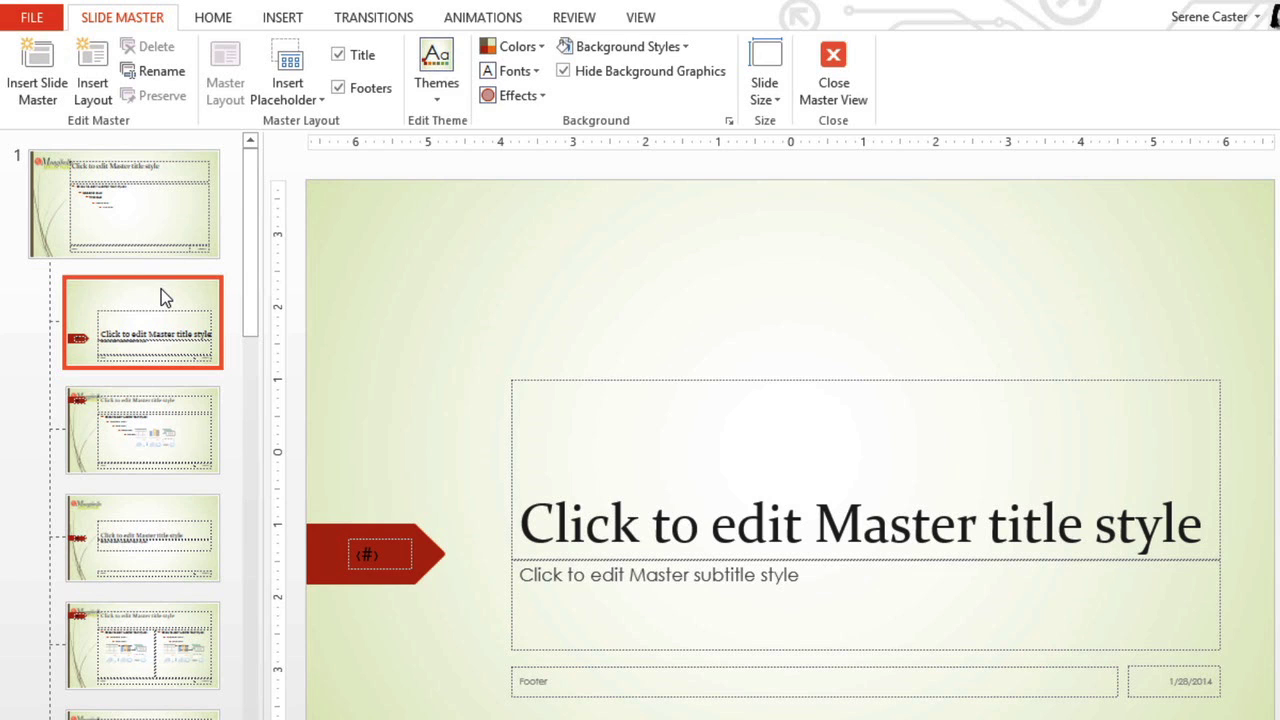
pyautogui.click(562, 73)
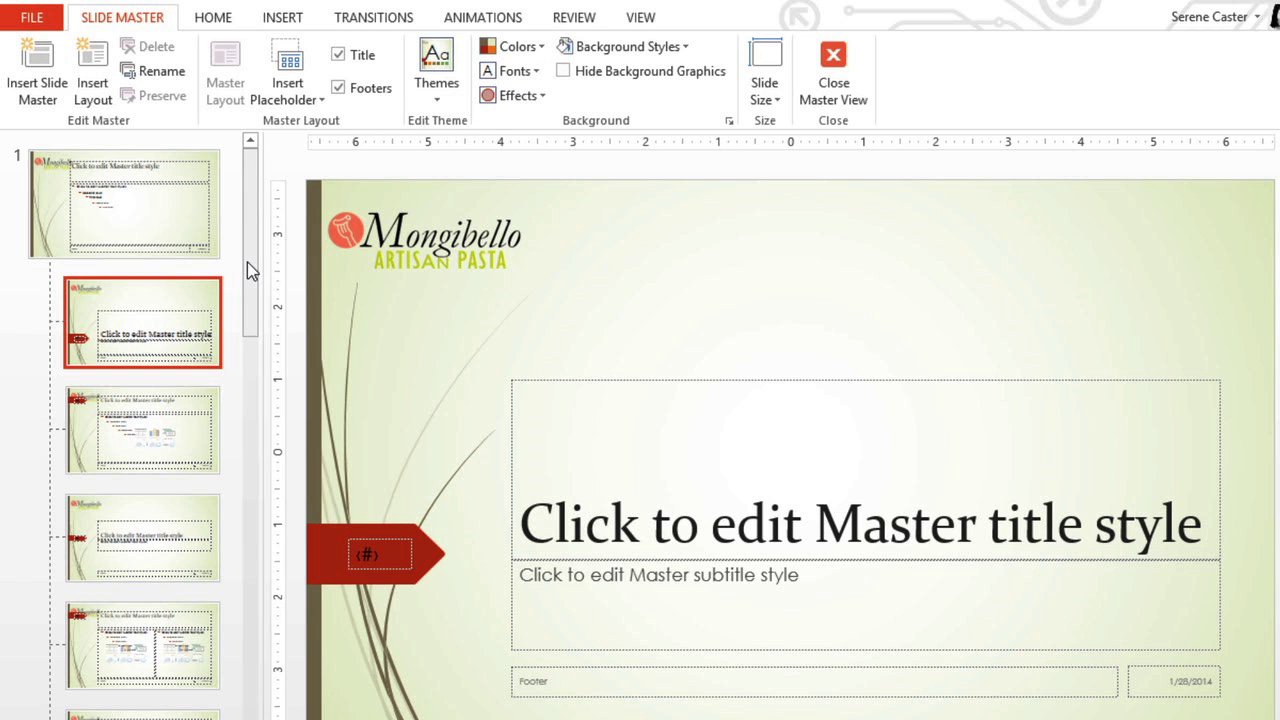
# On the layout with caption text beside a content placeholder, move the red arrow shape down below the logo.
pyautogui.moveTo(247, 264); pyautogui.dragTo(254, 411)
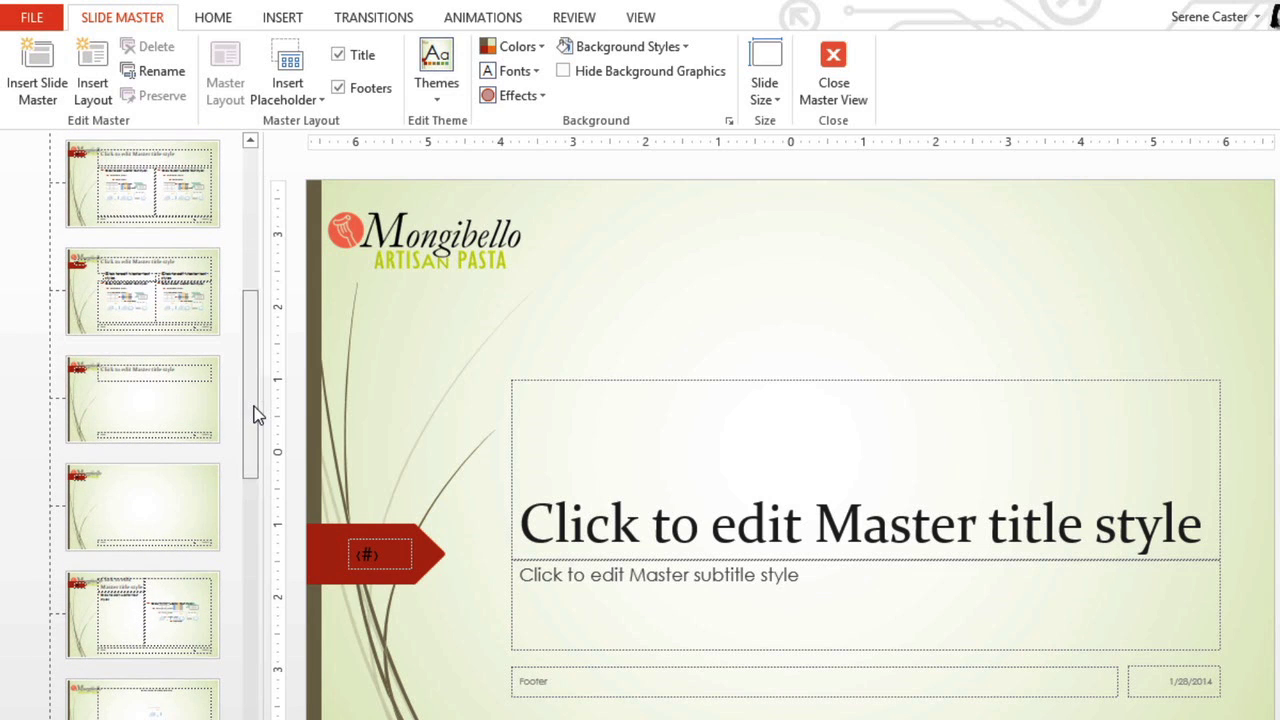
pyautogui.click(208, 588)
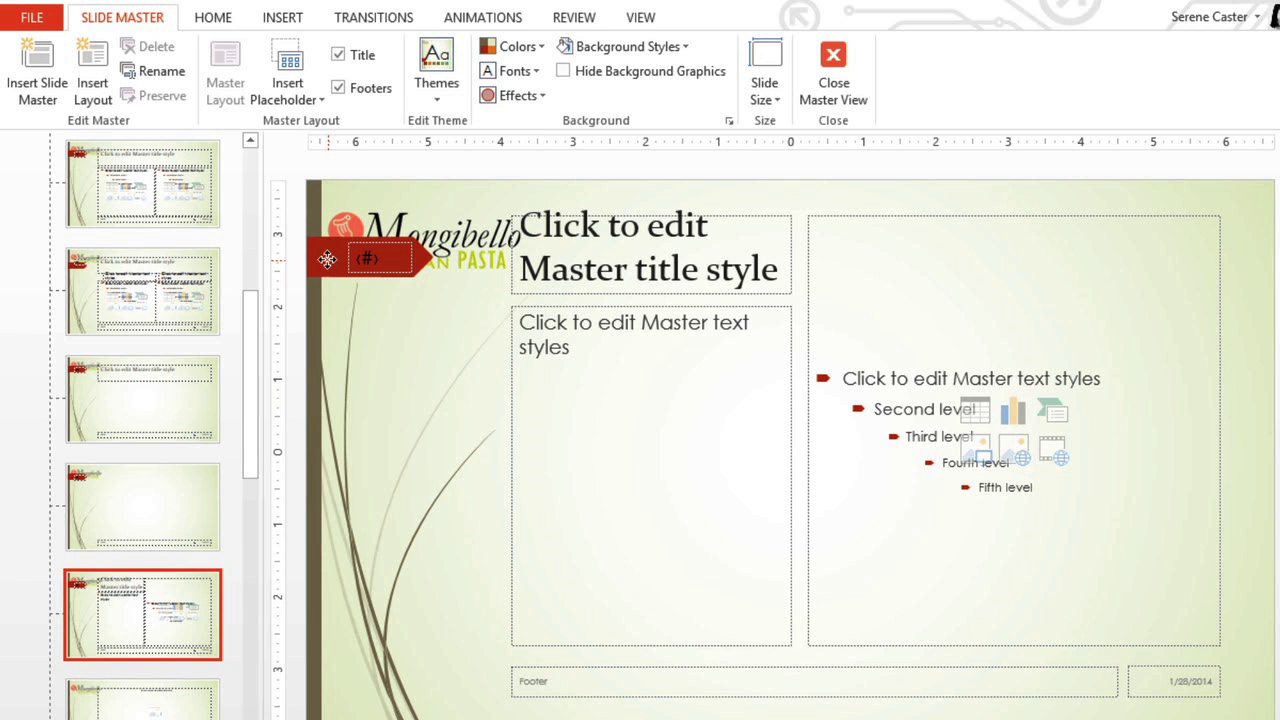
pyautogui.moveTo(327, 259); pyautogui.dragTo(328, 298)
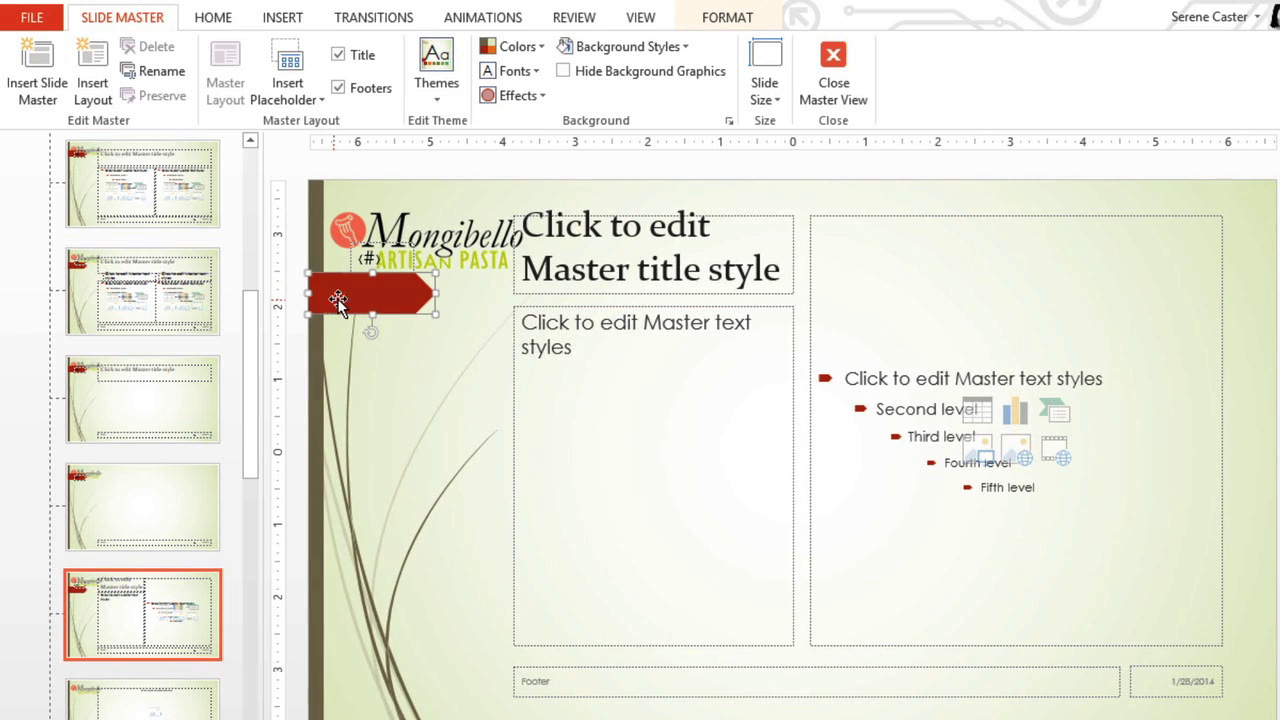
# Move this layout's title placeholder down clear of the logo and lower the caption text placeholder's top edge to meet it.
pyautogui.click(744, 217)
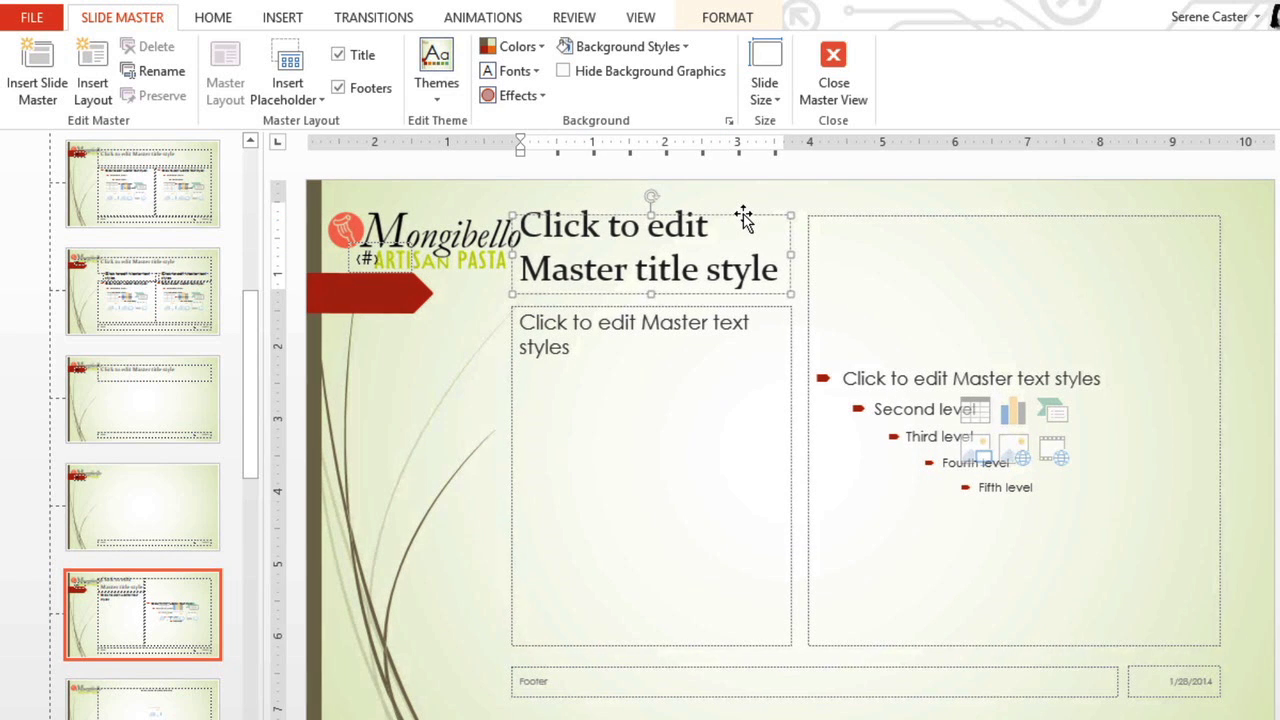
pyautogui.moveTo(743, 216); pyautogui.dragTo(746, 270)
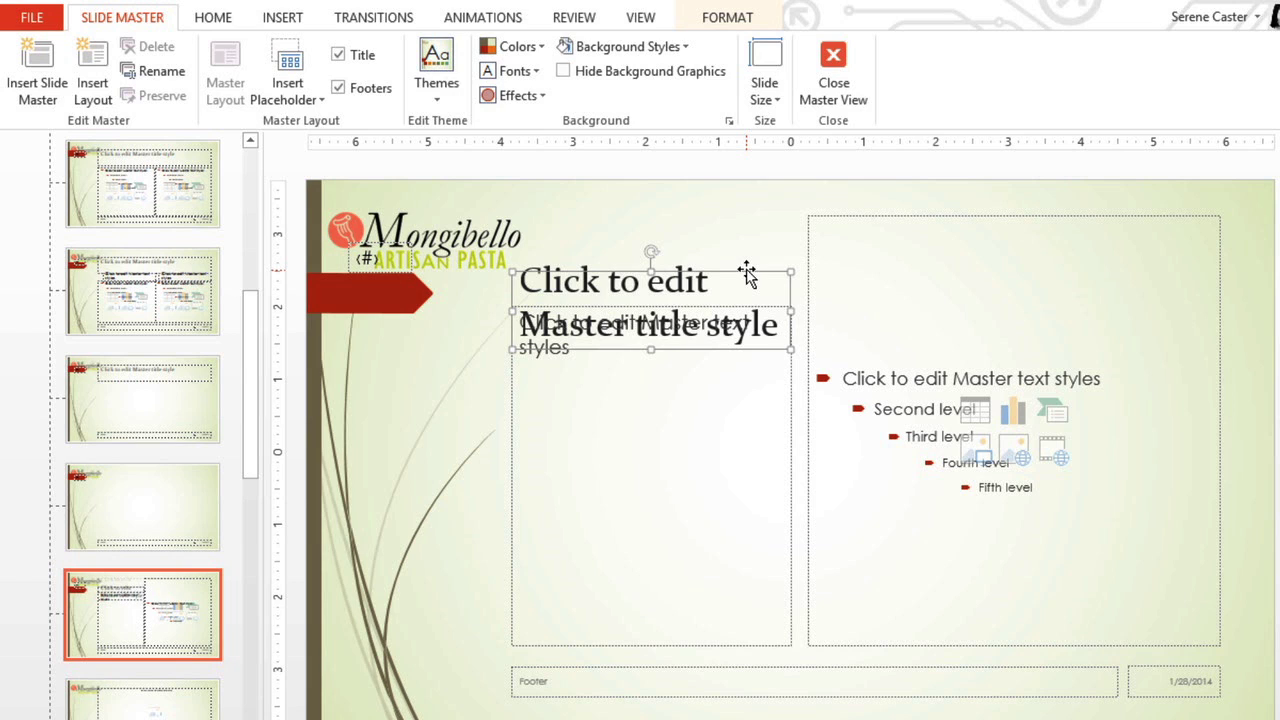
pyautogui.click(782, 373)
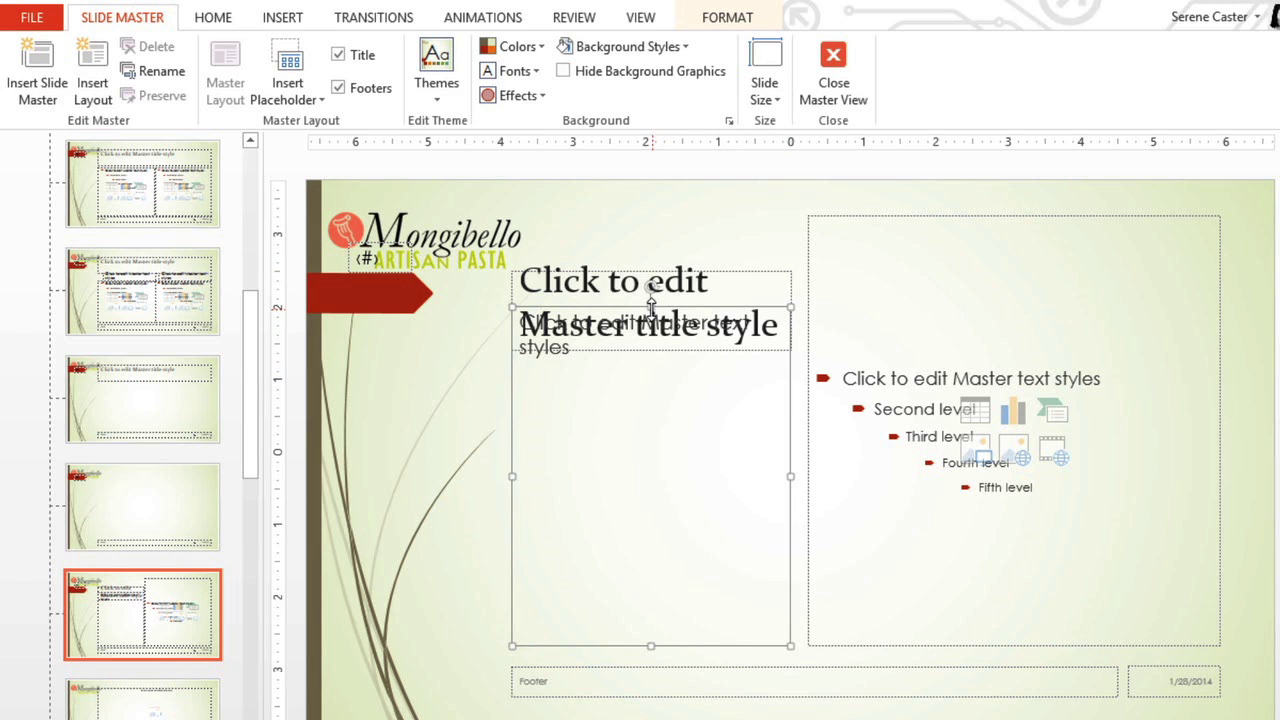
pyautogui.moveTo(651, 303); pyautogui.dragTo(654, 349)
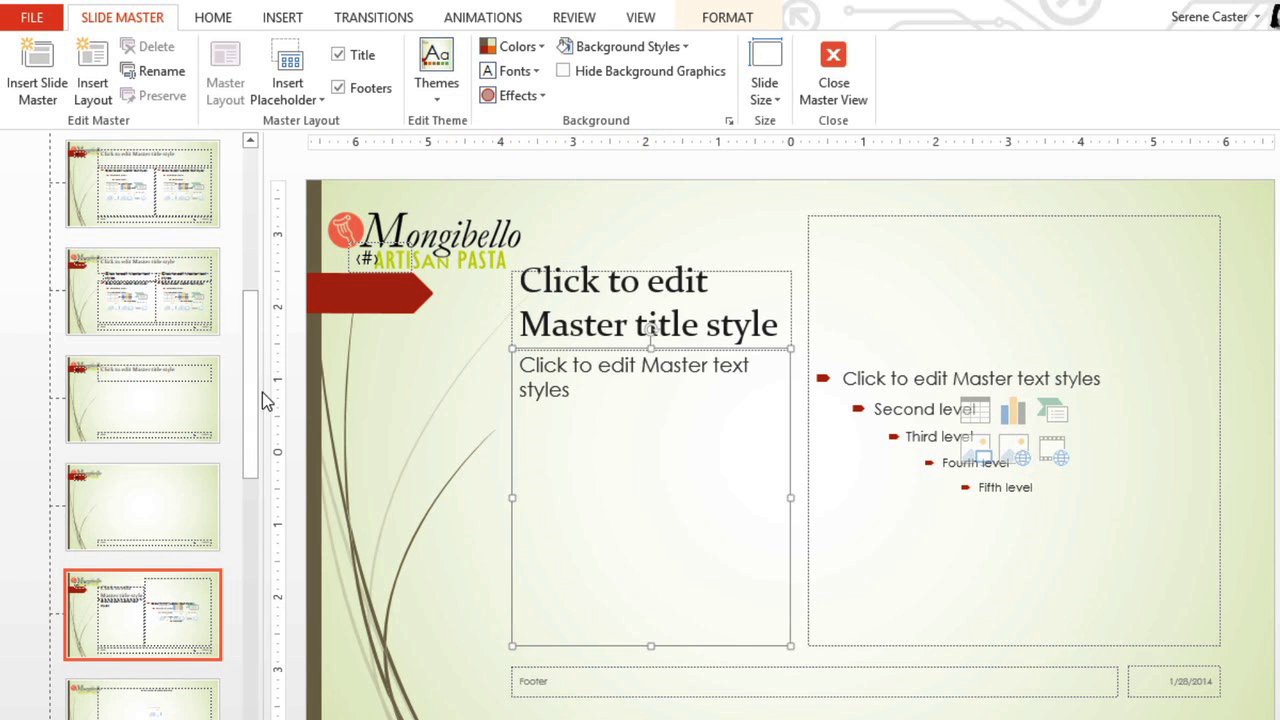
# On the layout containing only a title, move the red arrow shape down below the logo.
pyautogui.click(200, 400)
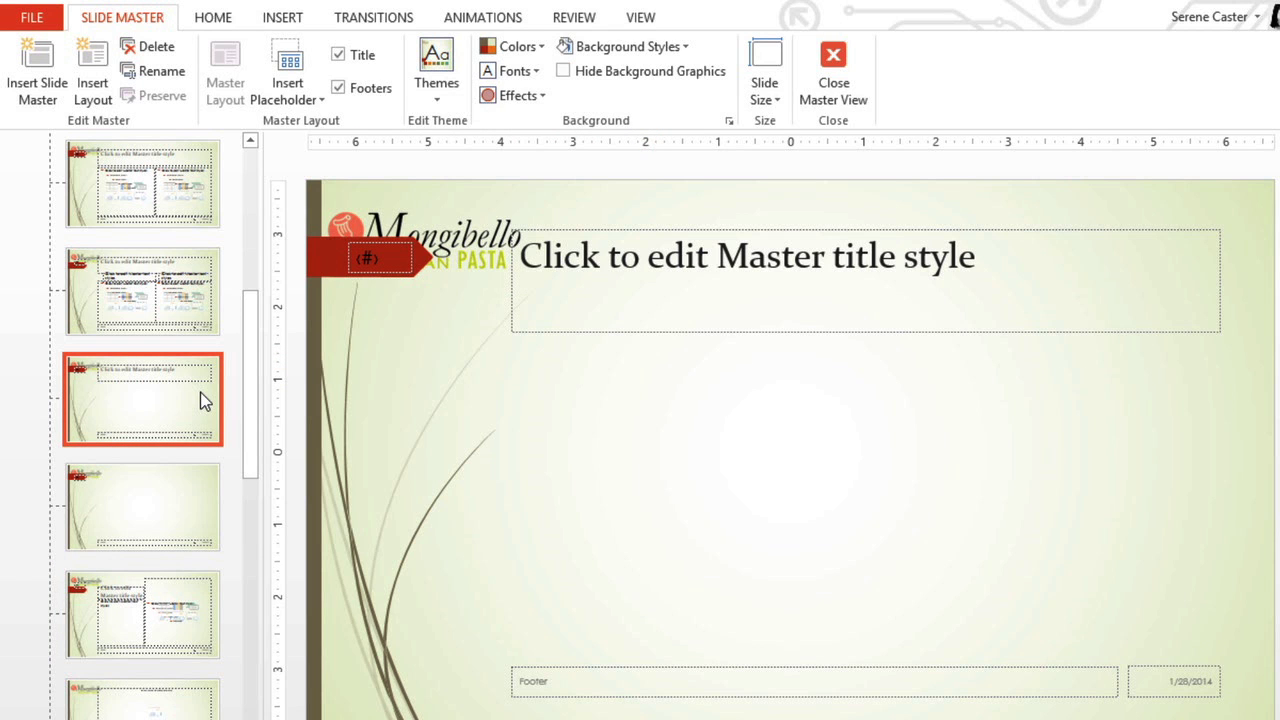
# On the Title and Caption layout, draw a full-width rectangle about 1.09" high across the title text and send it to the back.
pyautogui.moveTo(248, 440); pyautogui.dragTo(246, 499)
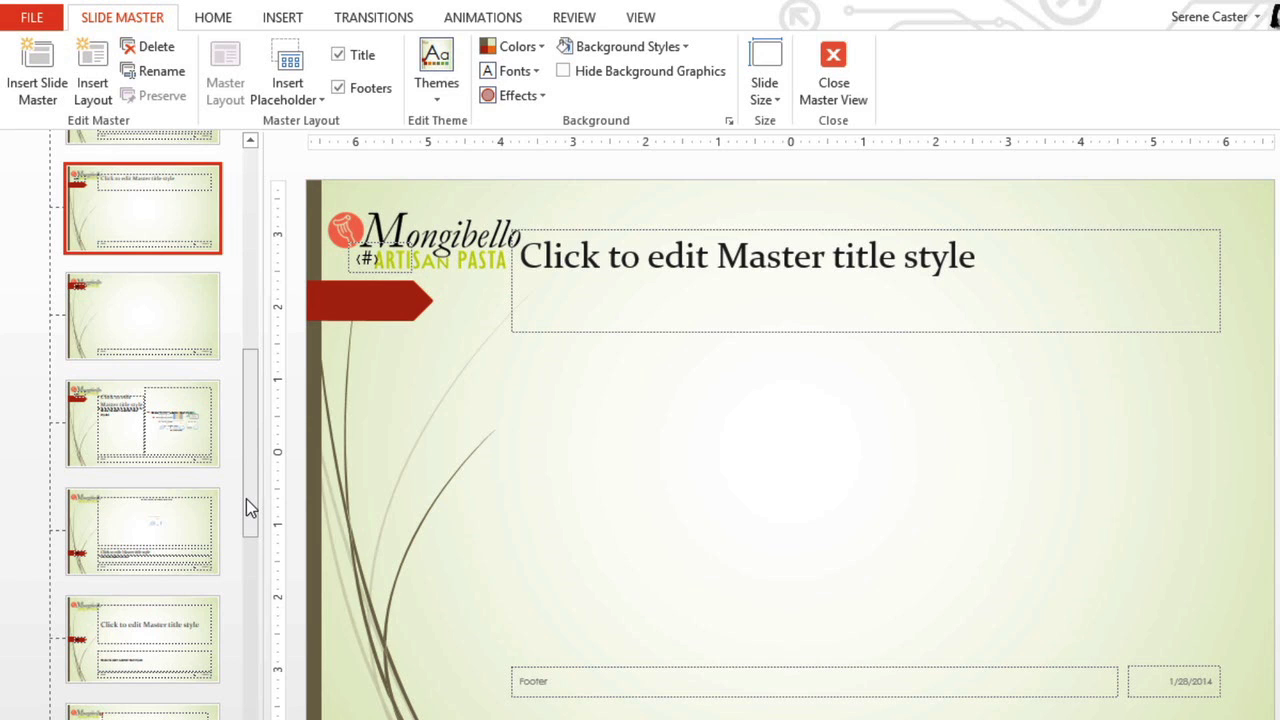
pyautogui.click(211, 625)
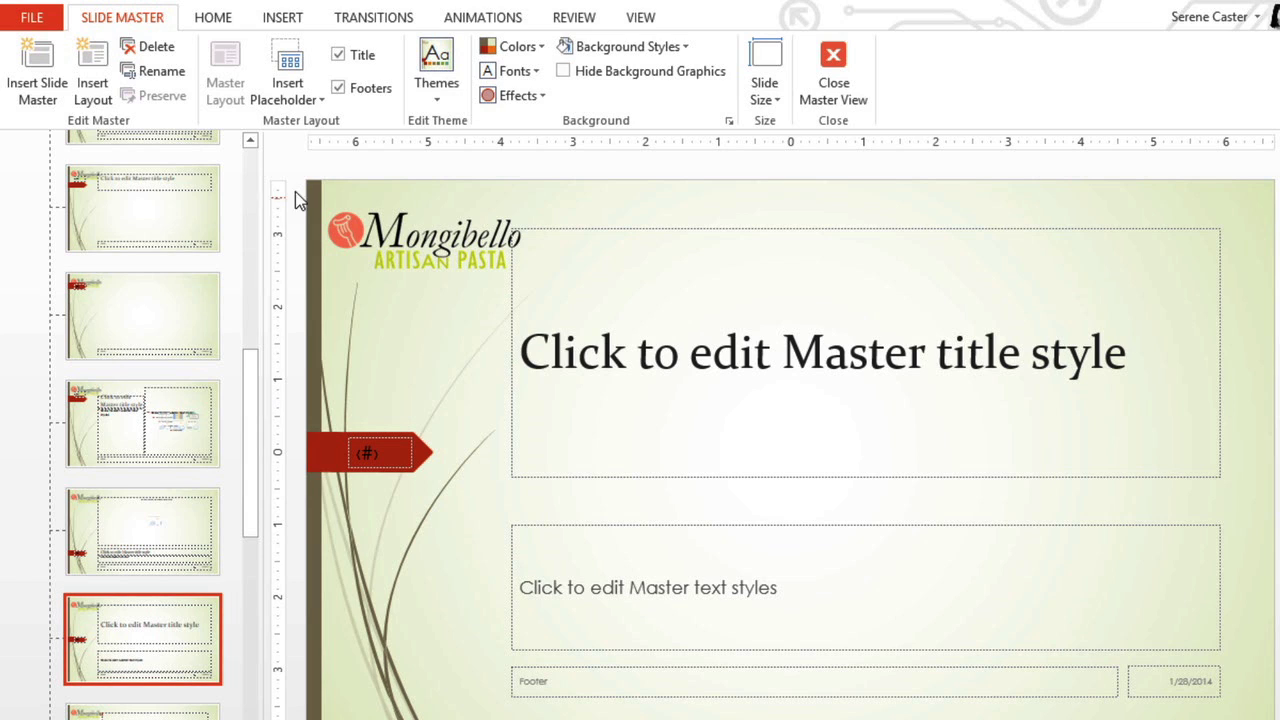
pyautogui.click(285, 22)
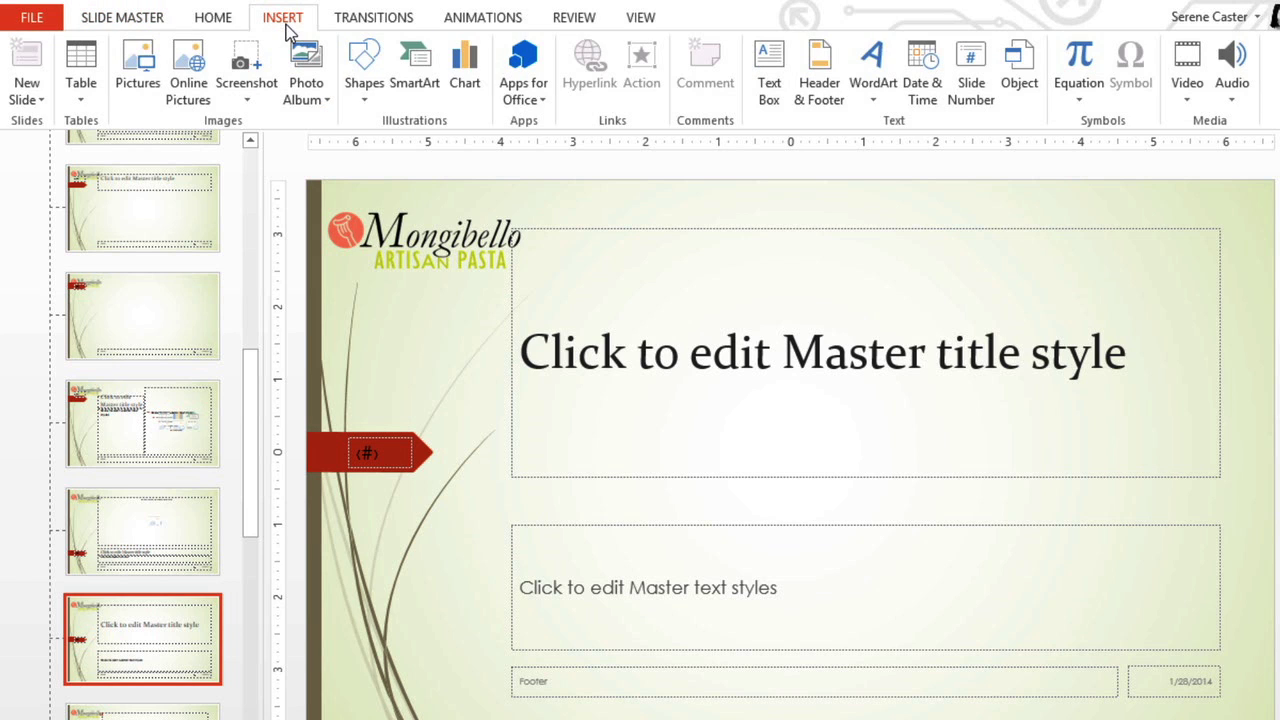
pyautogui.click(356, 96)
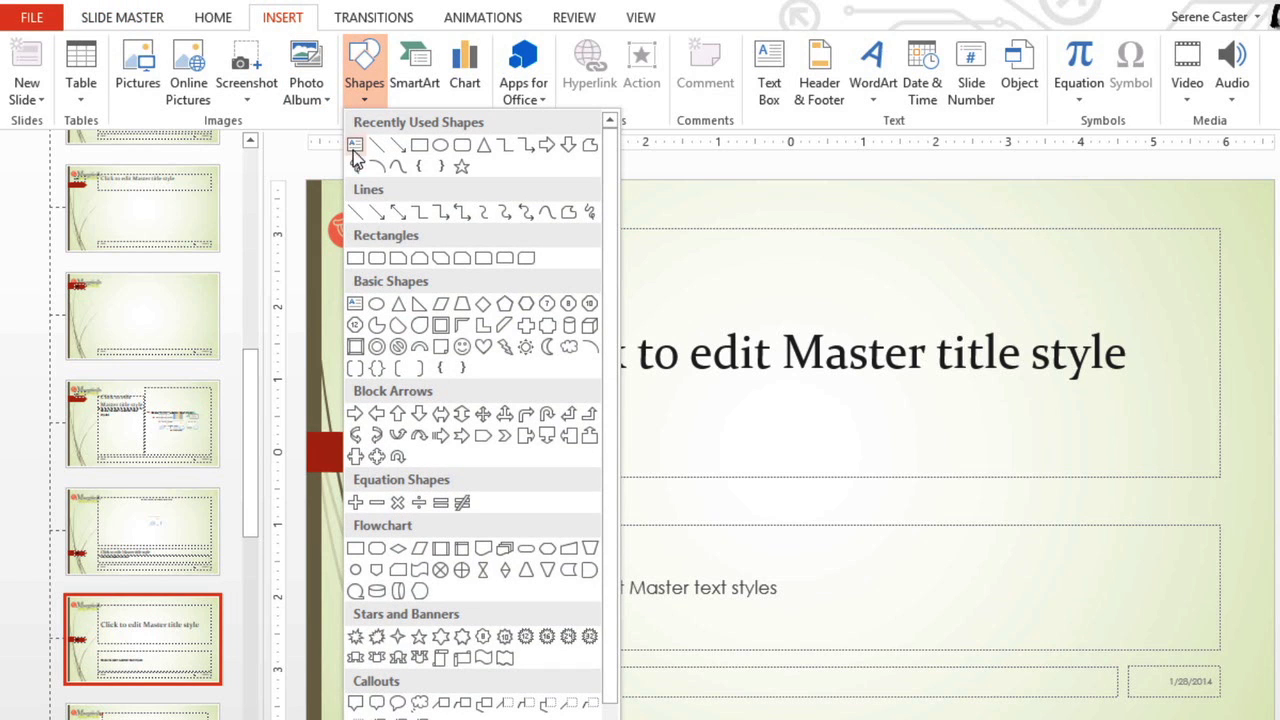
pyautogui.click(356, 258)
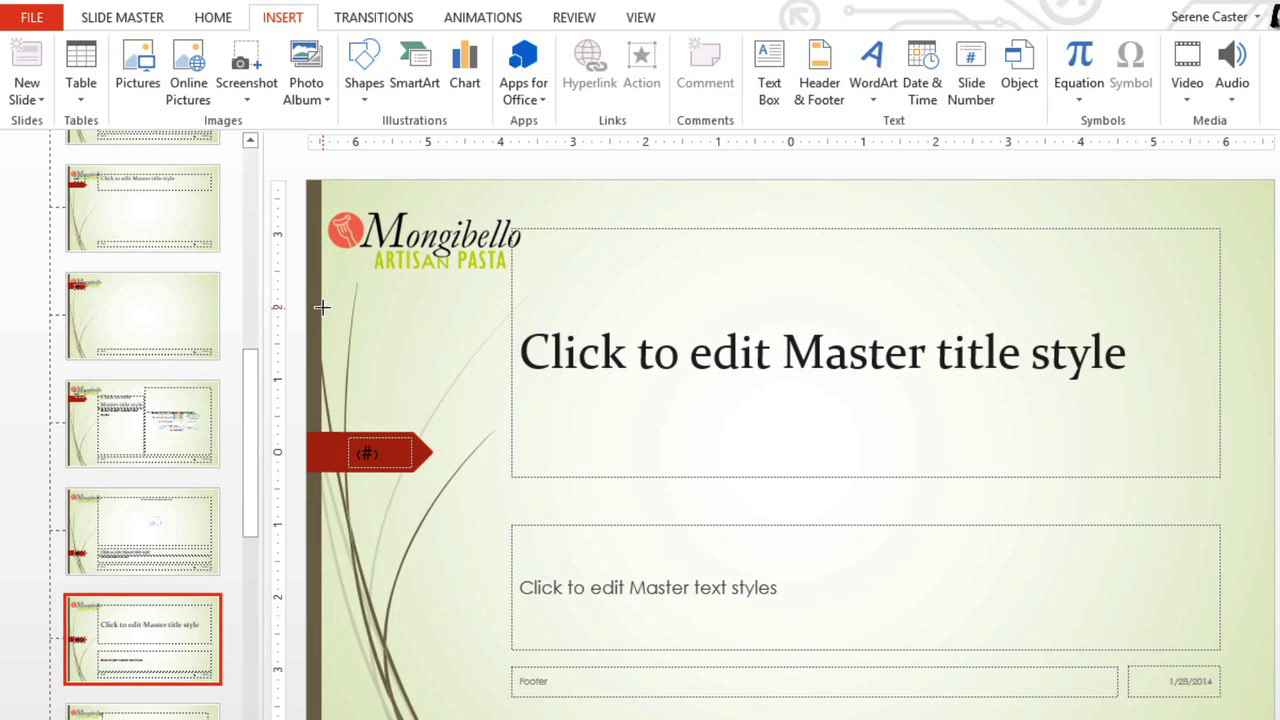
pyautogui.moveTo(310, 313); pyautogui.dragTo(1270, 392)
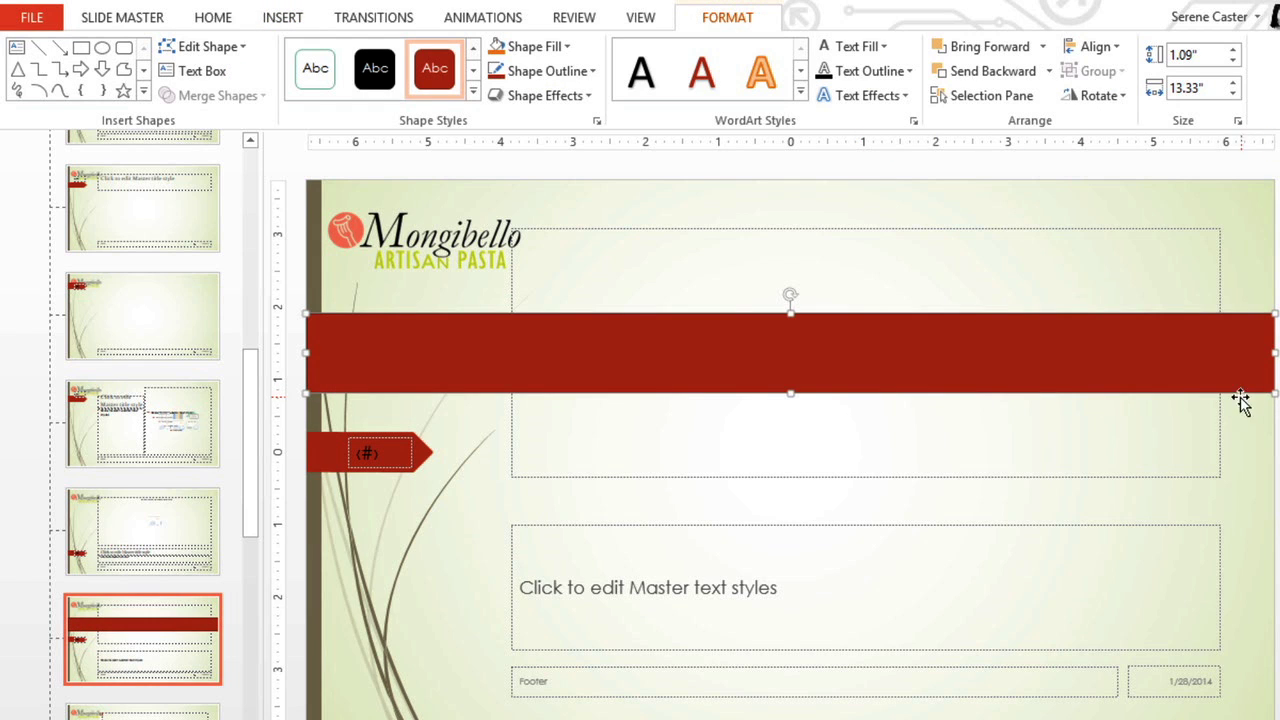
pyautogui.rightClick(1032, 367)
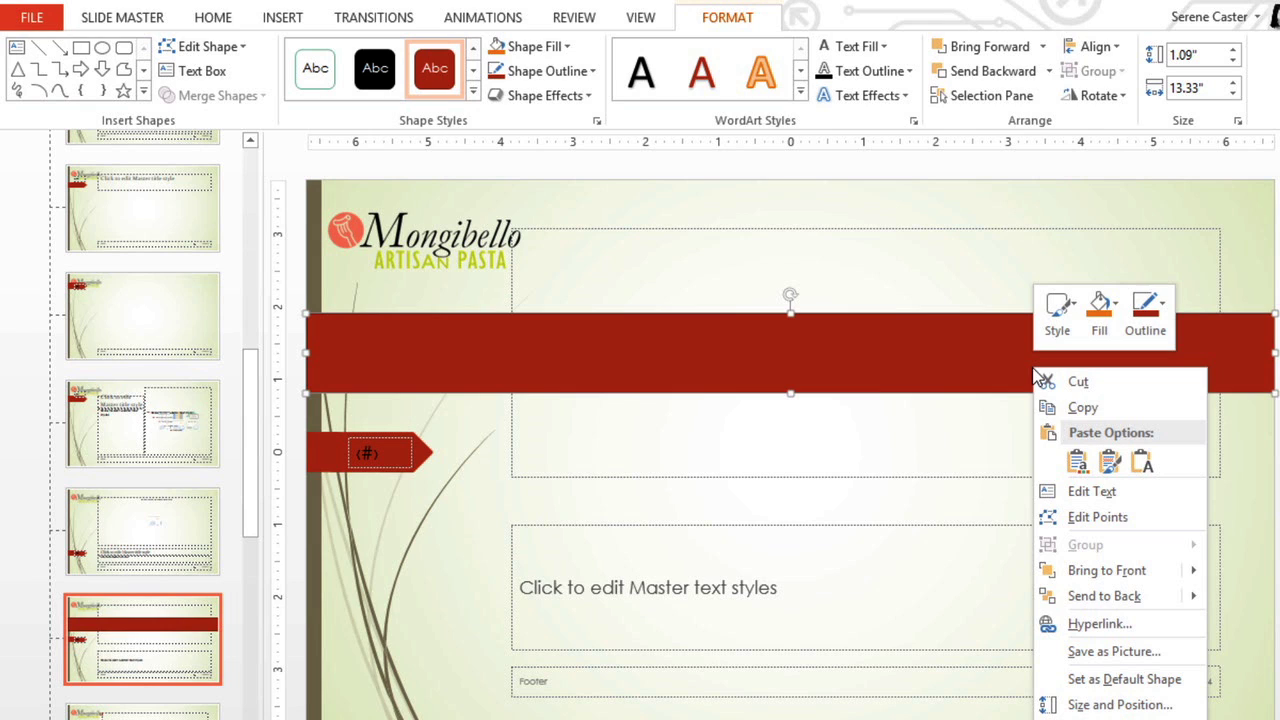
pyautogui.click(1104, 596)
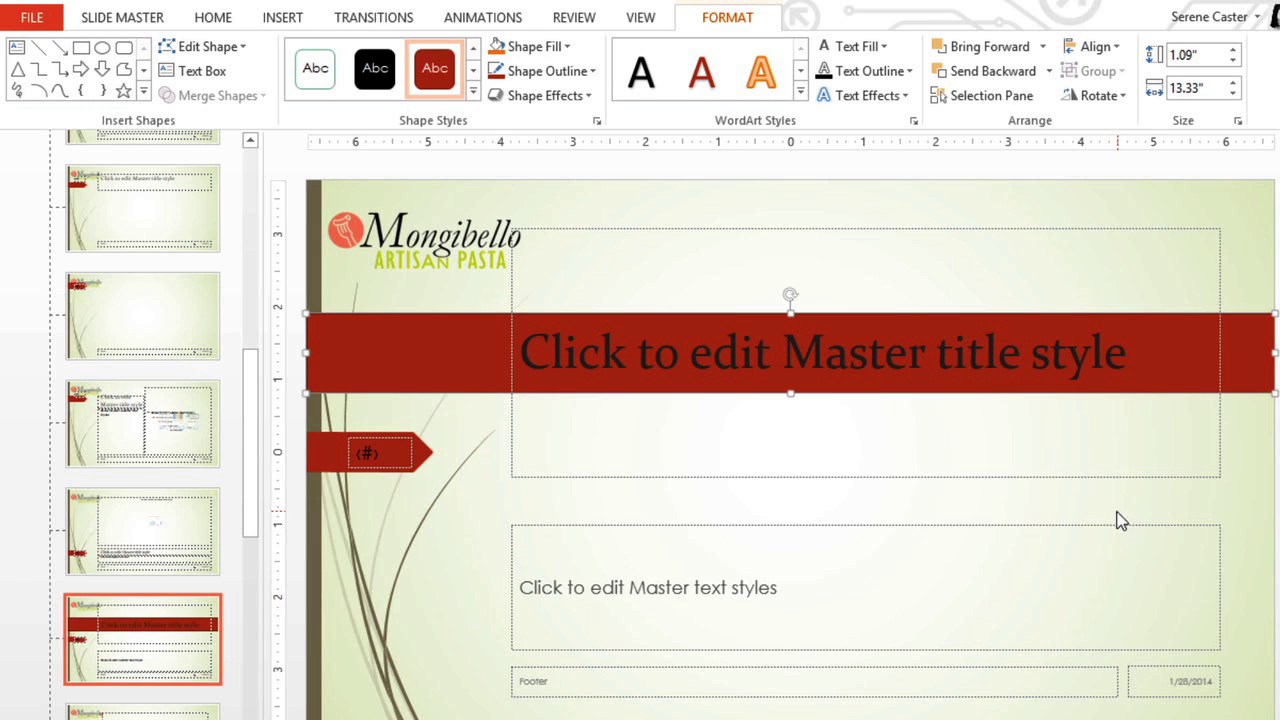
# Recolor this layout's master title text white and delete the red arrow shape behind the slide number.
pyautogui.click(1128, 360)
pyautogui.moveTo(1128, 360); pyautogui.dragTo(543, 368)
pyautogui.click(712, 336)
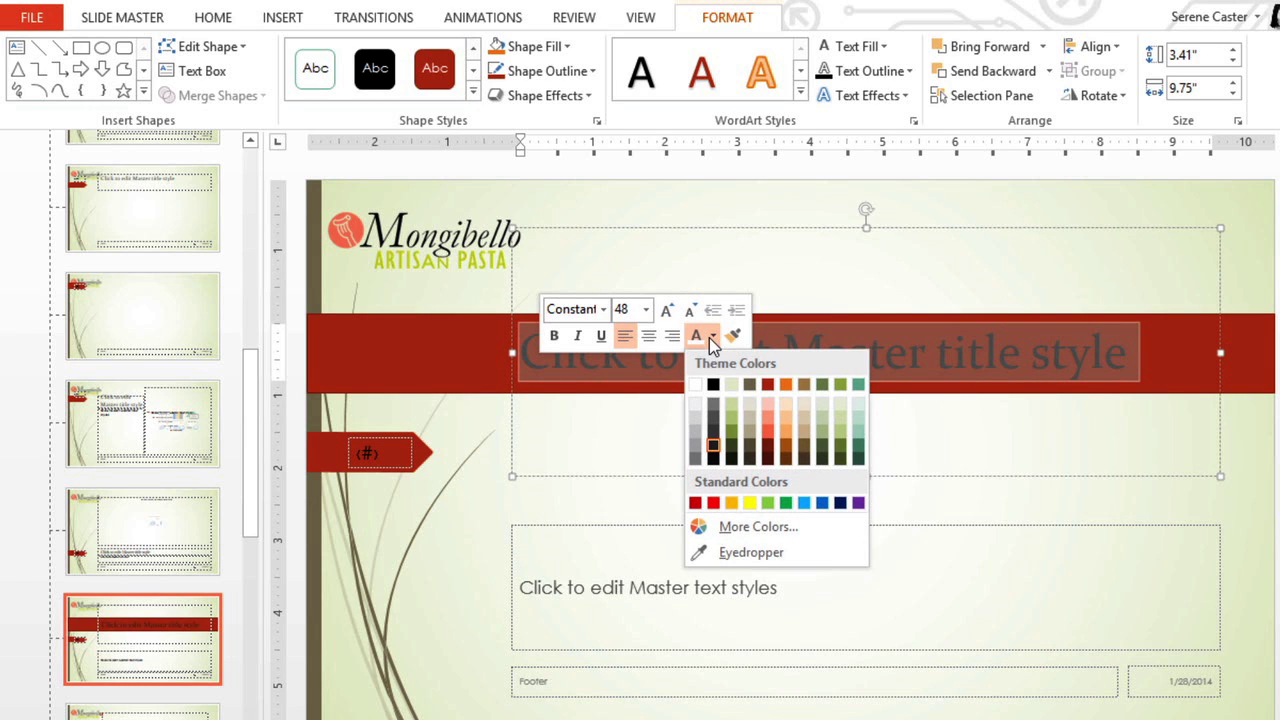
pyautogui.click(695, 386)
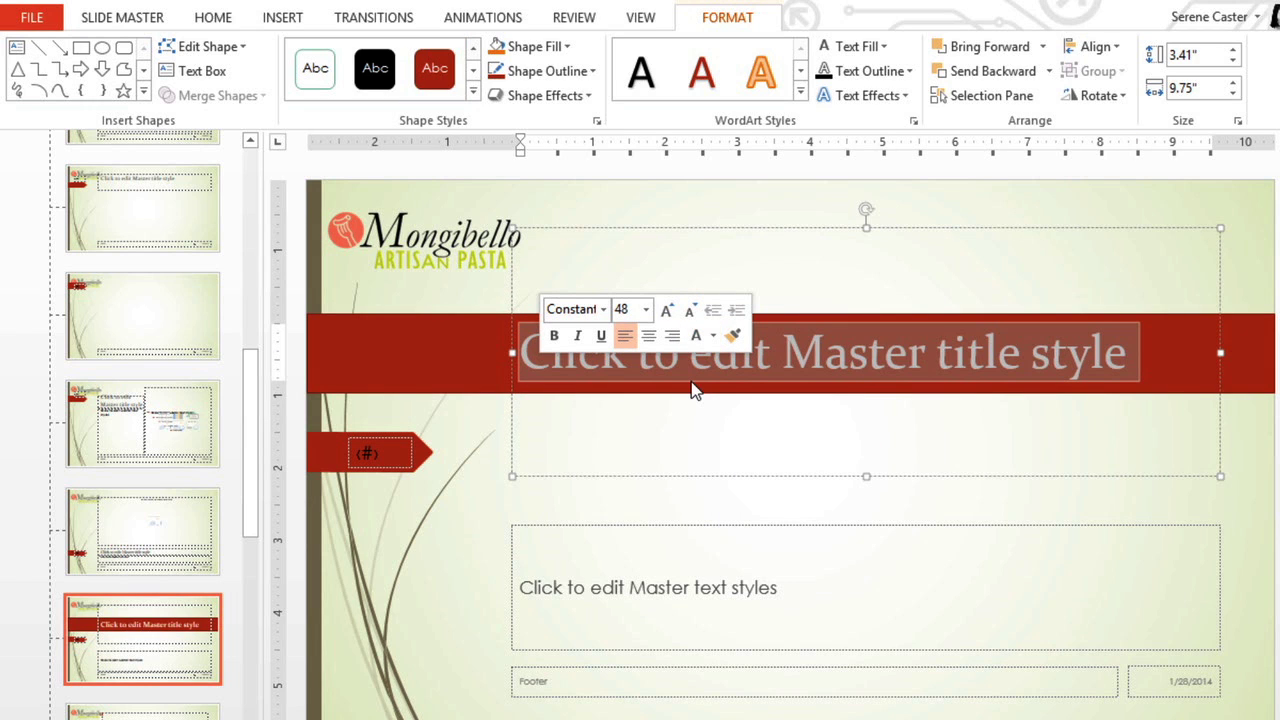
pyautogui.click(690, 417)
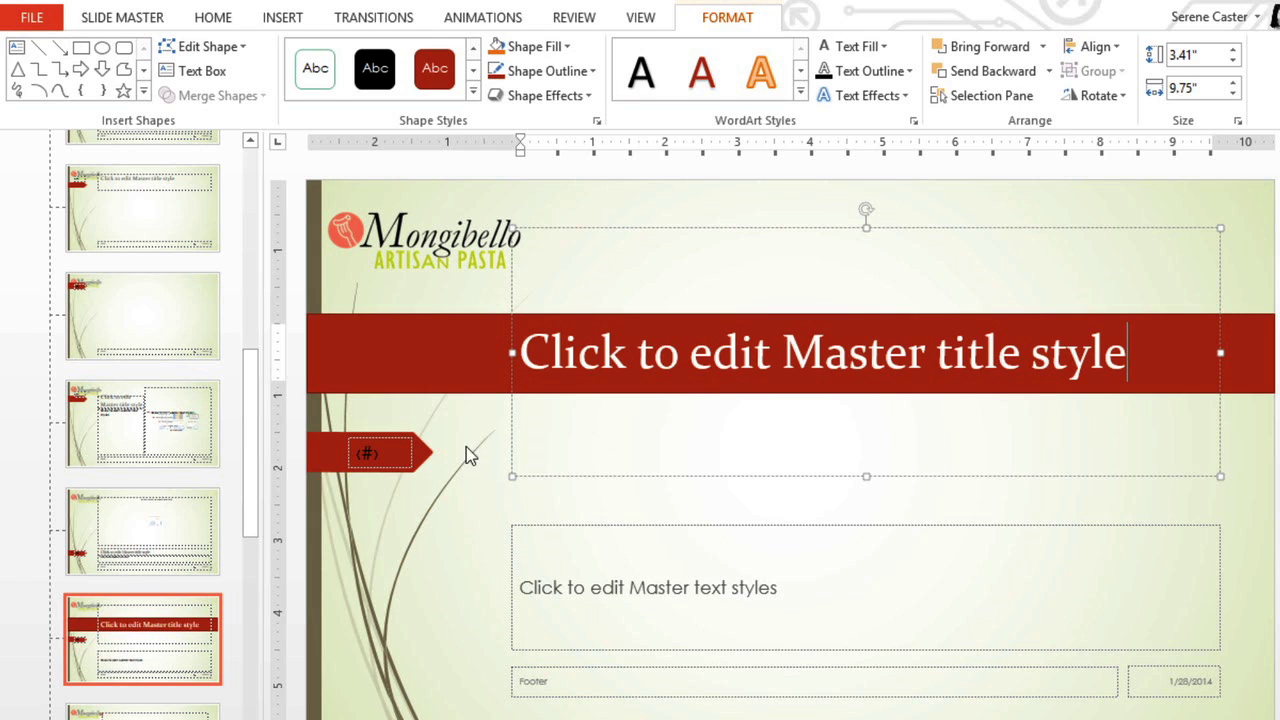
pyautogui.click(327, 456)
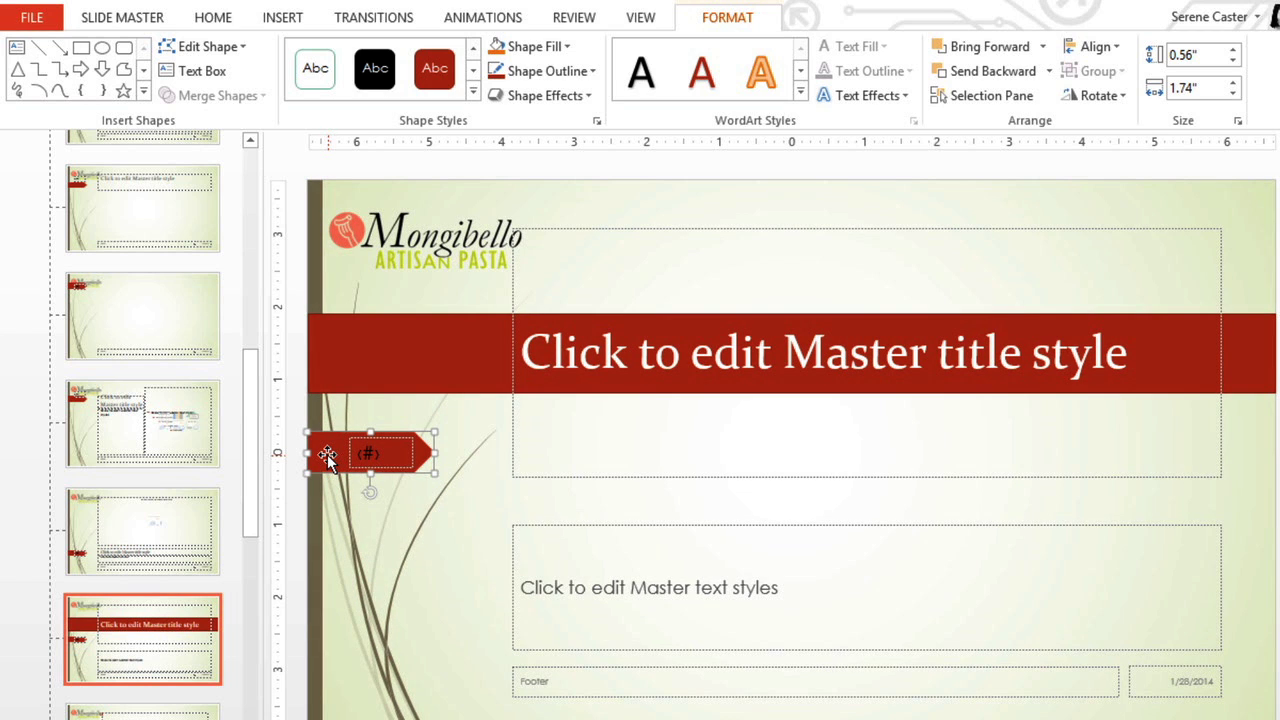
pyautogui.press('Delete')
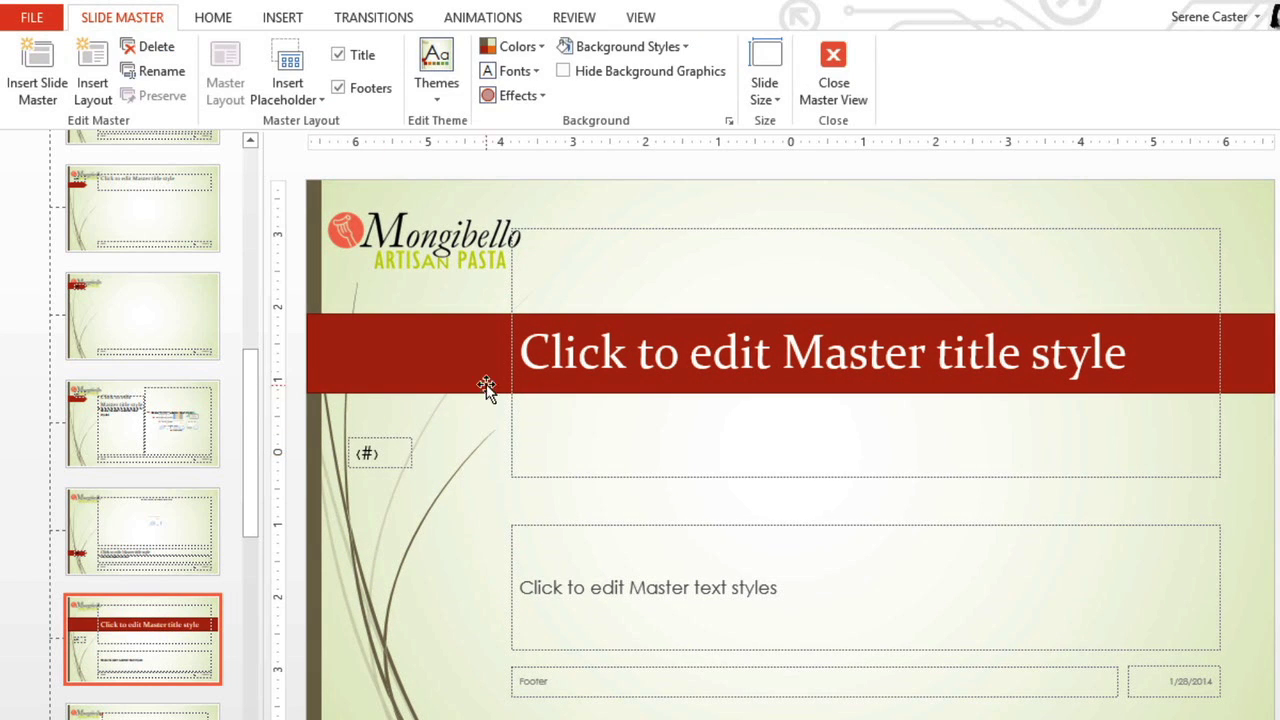
# Close Slide Master view and add a new slide after slide 6 using the Title and Caption layout.
pyautogui.click(838, 58)
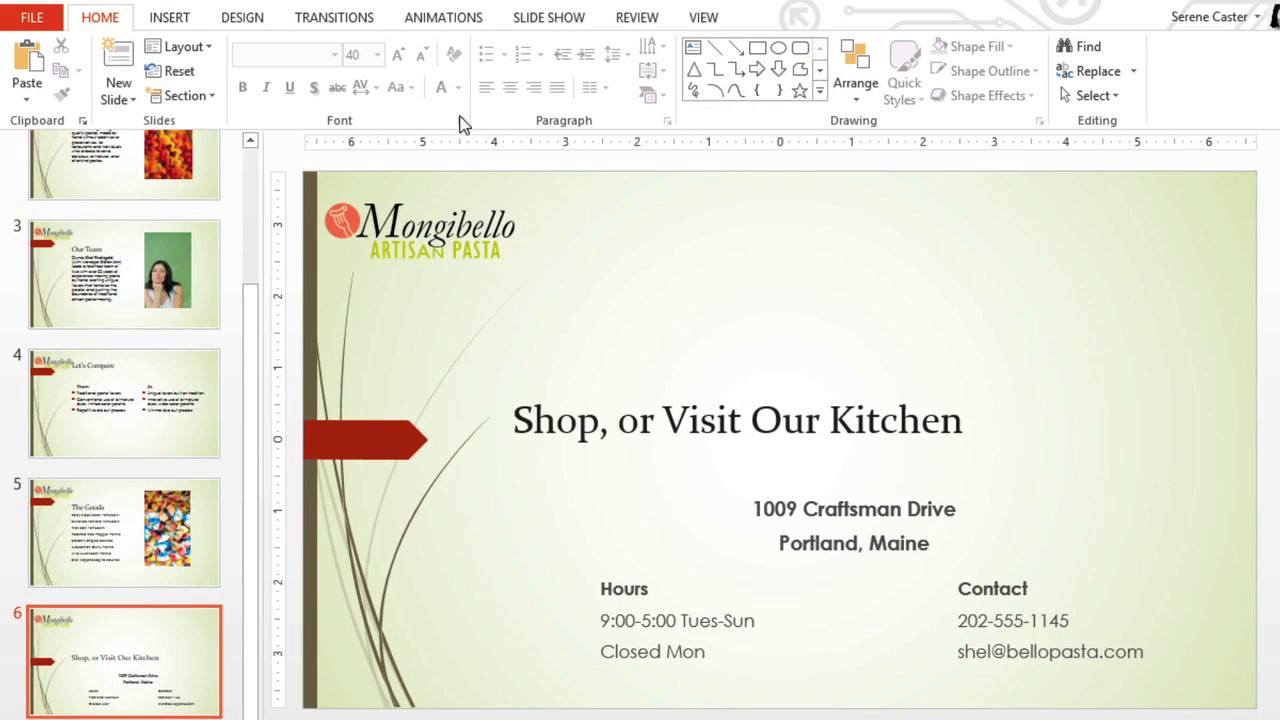
pyautogui.click(135, 101)
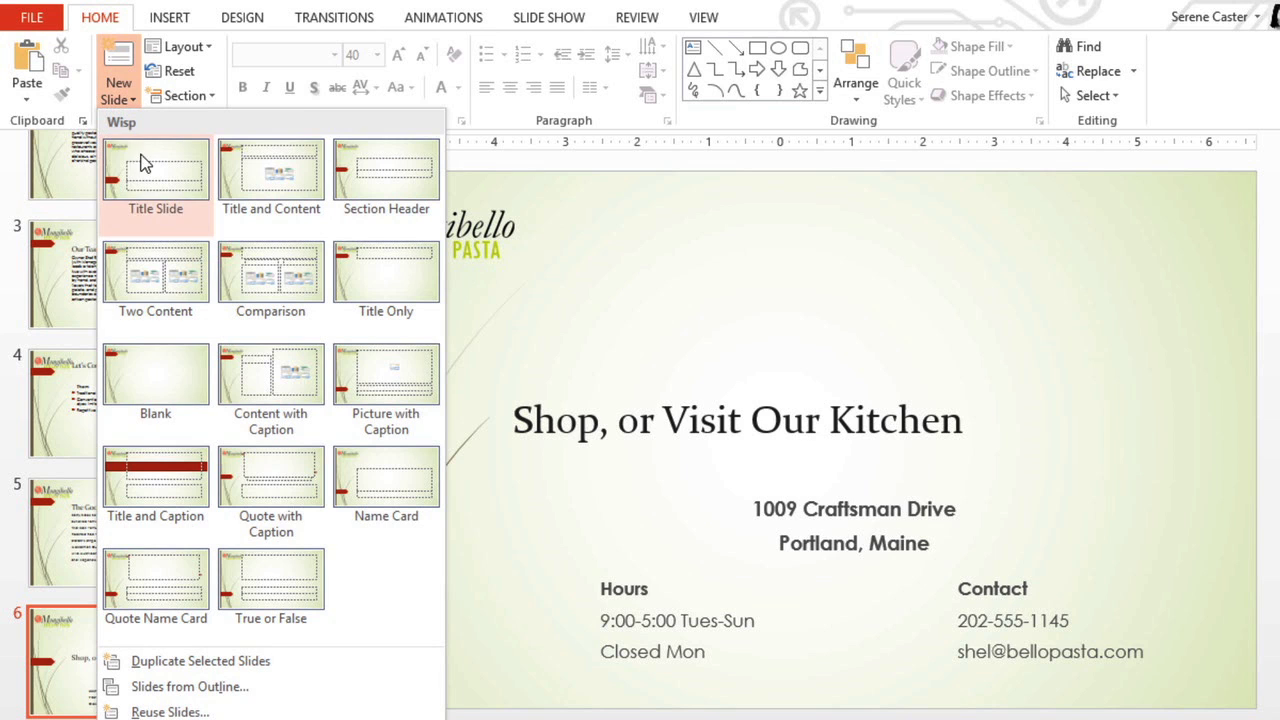
pyautogui.click(170, 476)
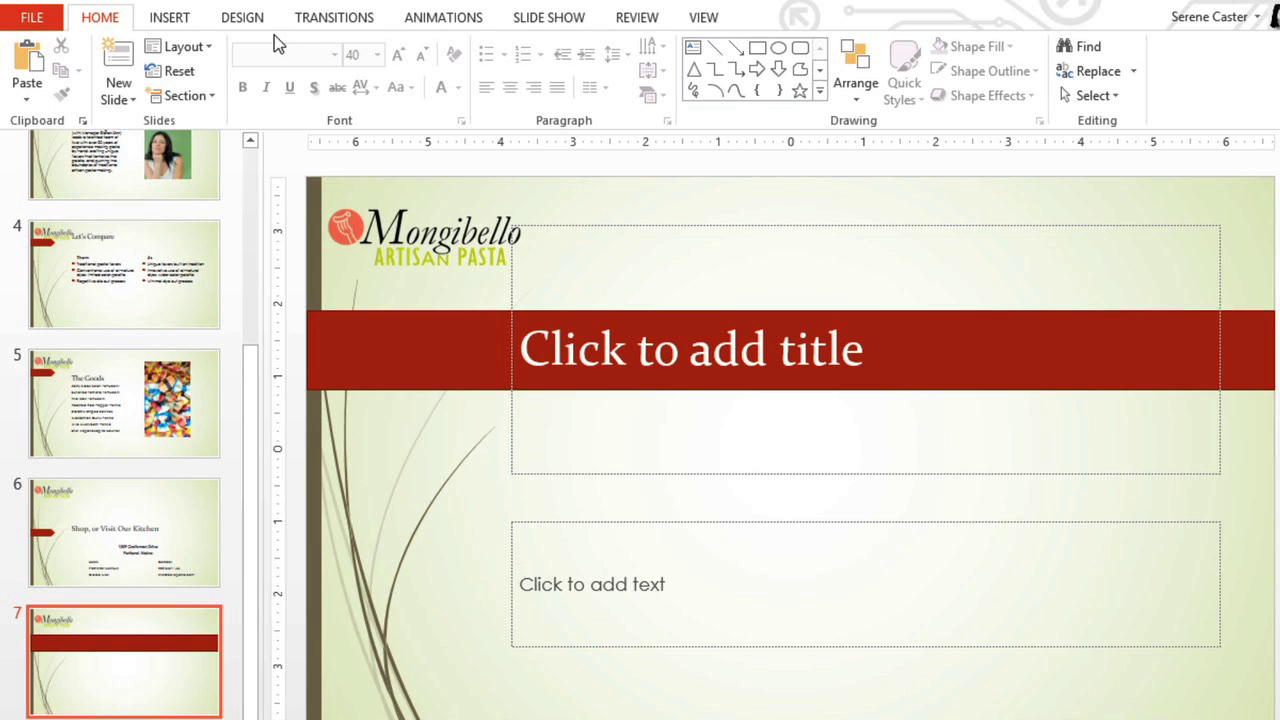
# Save the current theme as an Office Theme file named MongibelloTheme in the Document Themes folder.
pyautogui.click(244, 19)
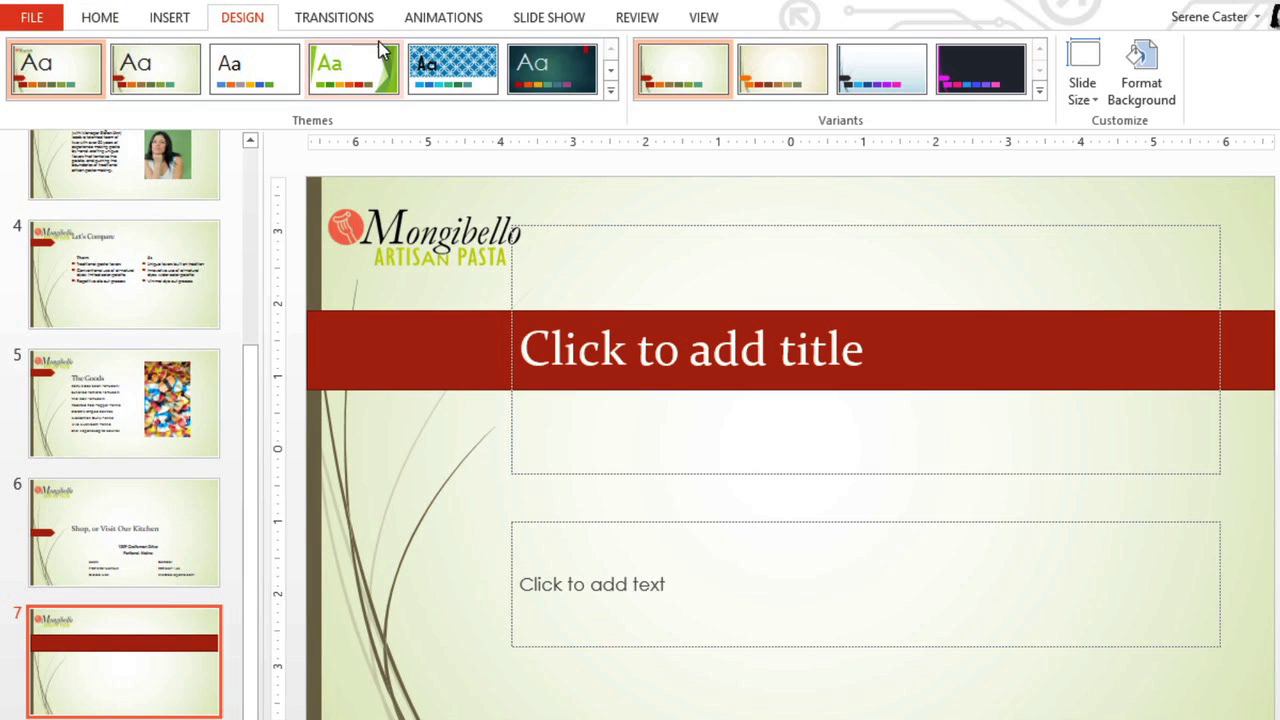
pyautogui.click(610, 92)
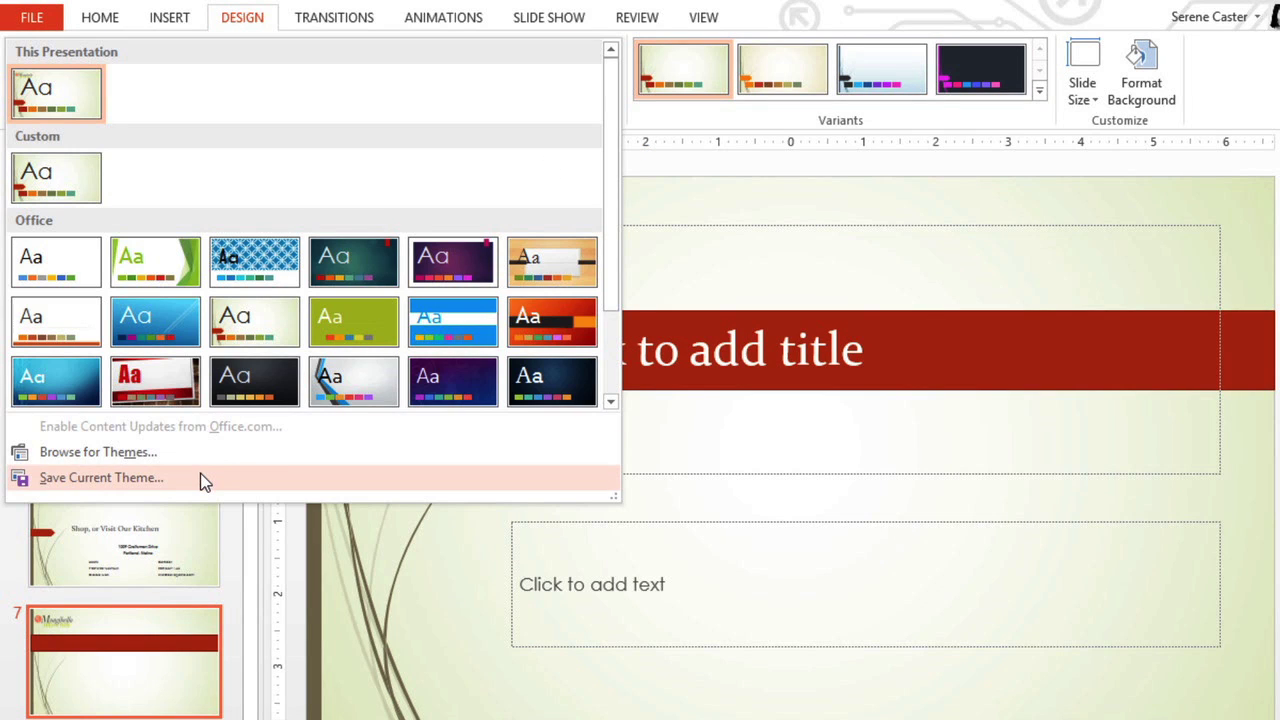
pyautogui.click(200, 477)
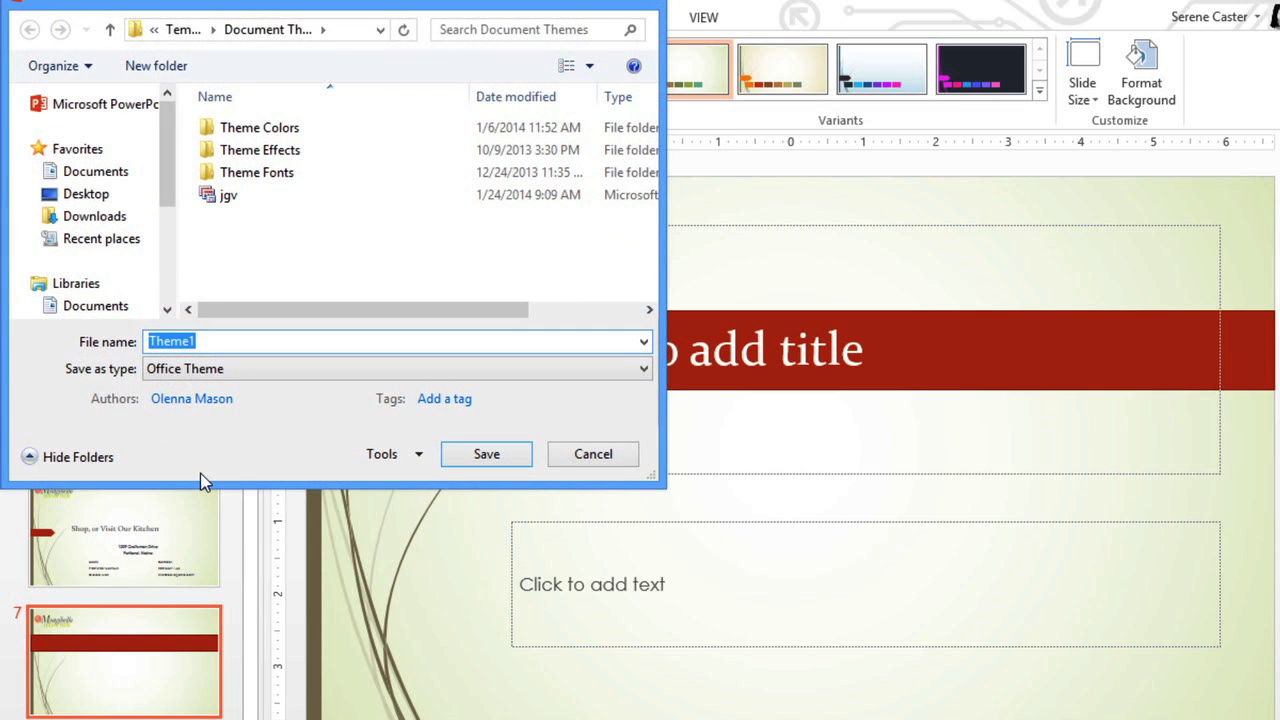
pyautogui.write('Mongibell')
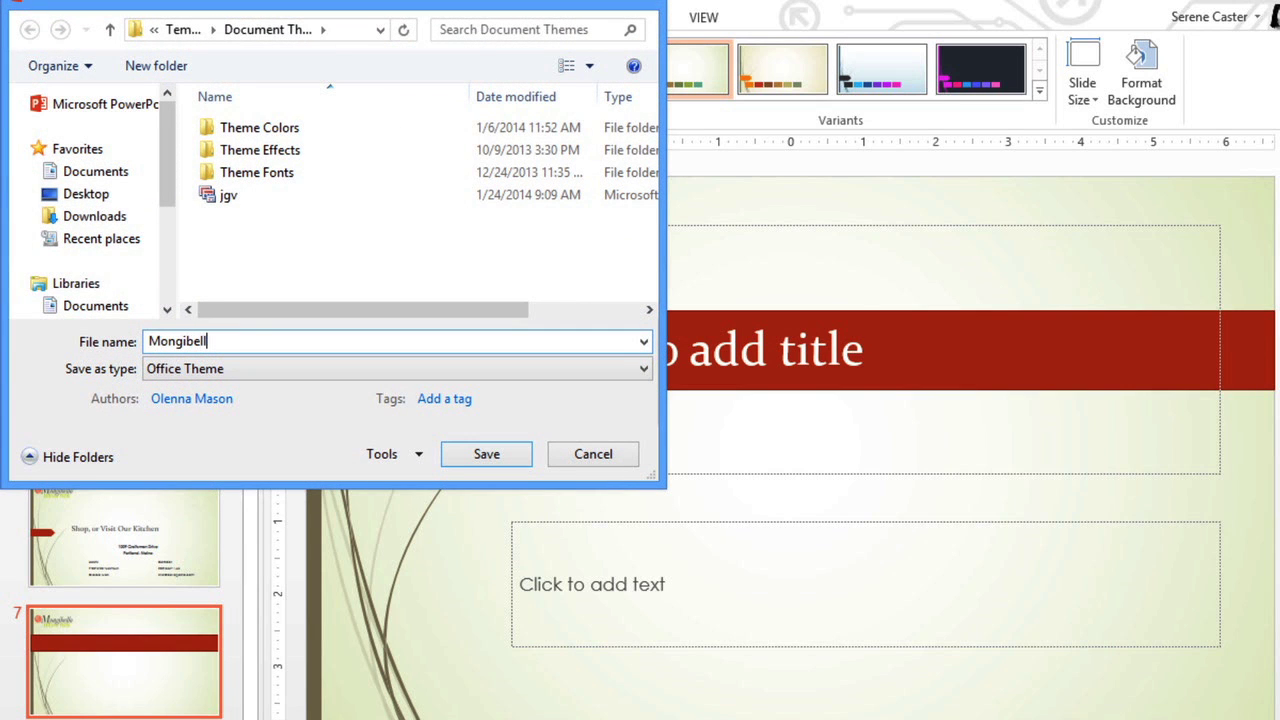
pyautogui.write('oTheme')
pyautogui.click(451, 464)
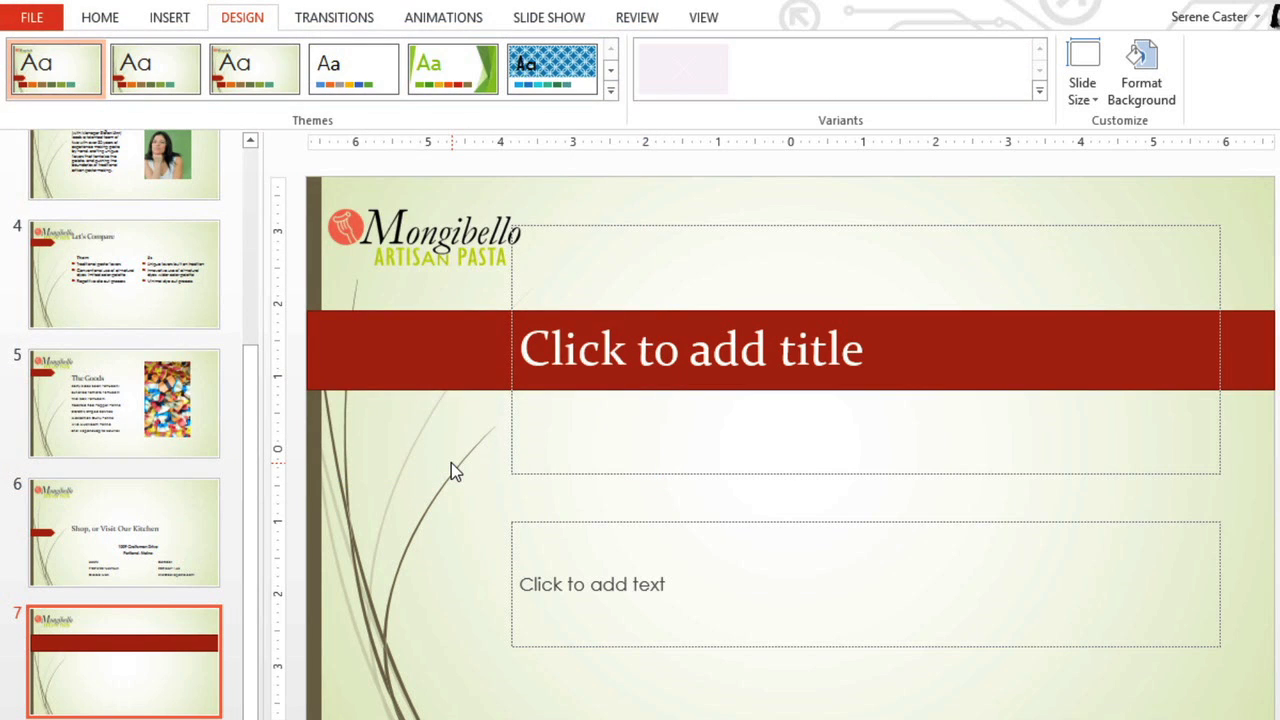